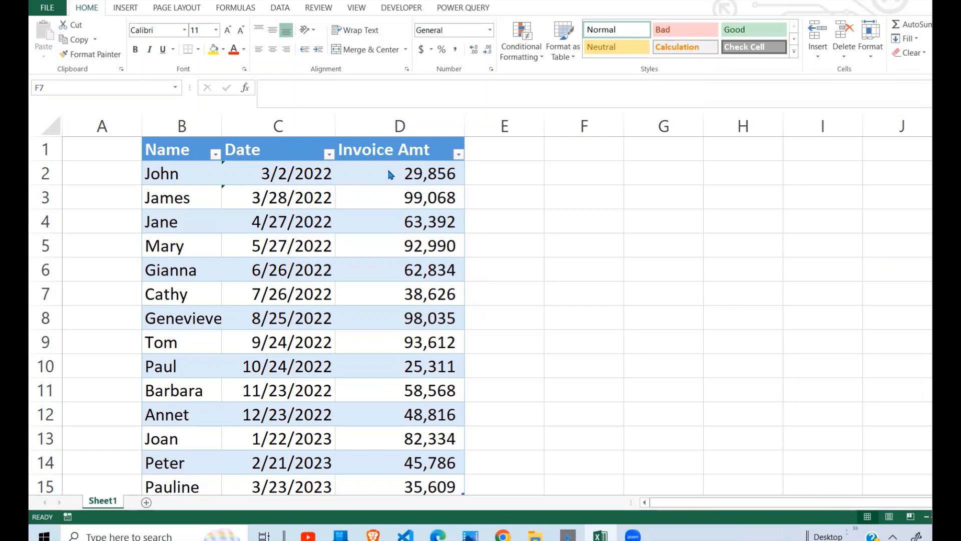
# Load the invoice table from the sheet into the Power Query editor.
pyautogui.click(301, 246)
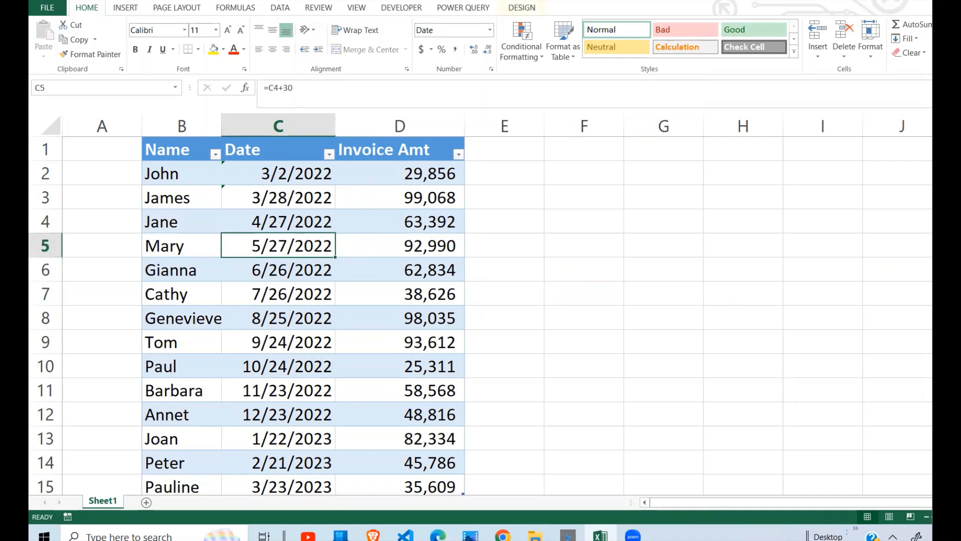
pyautogui.click(458, 11)
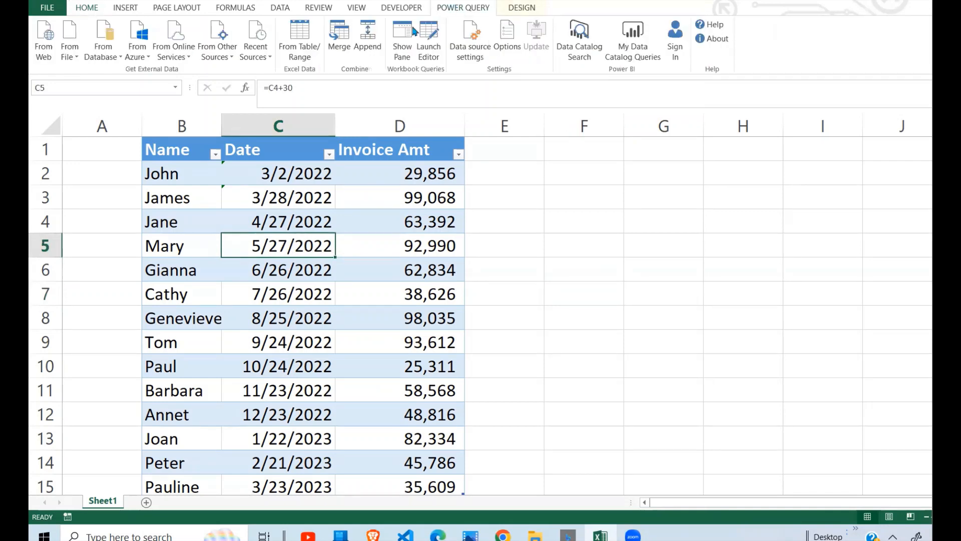
pyautogui.click(298, 45)
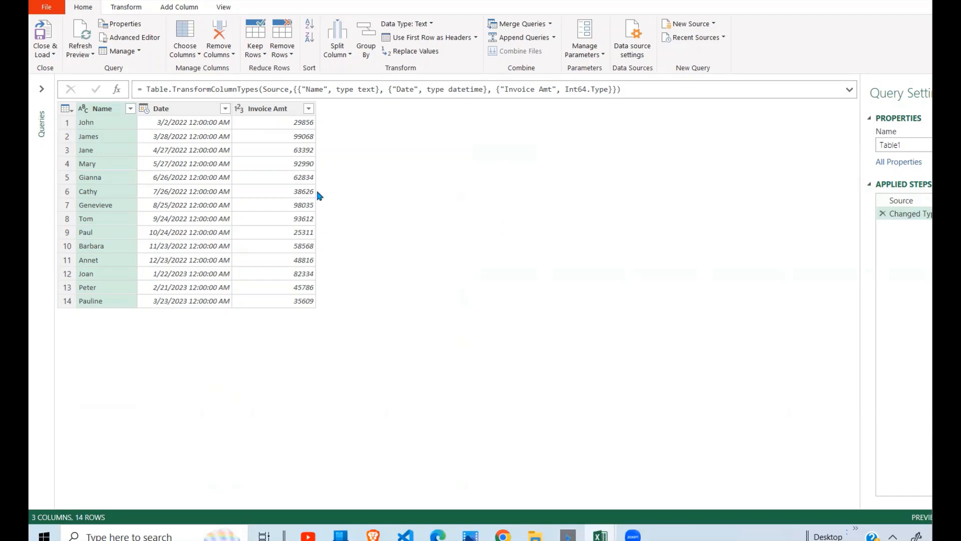
# Change the Date column's data type to Date, replacing the existing conversion.
pyautogui.click(215, 192)
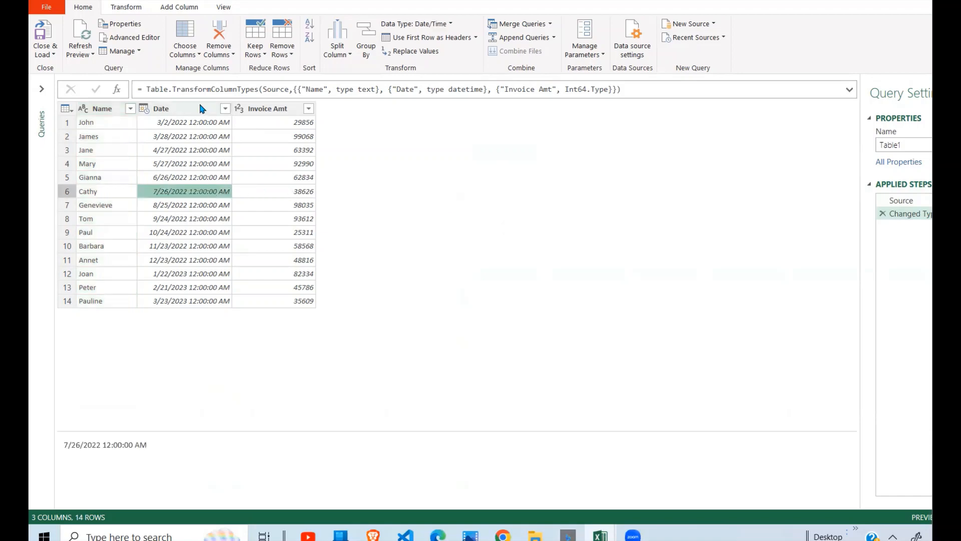
pyautogui.click(201, 109)
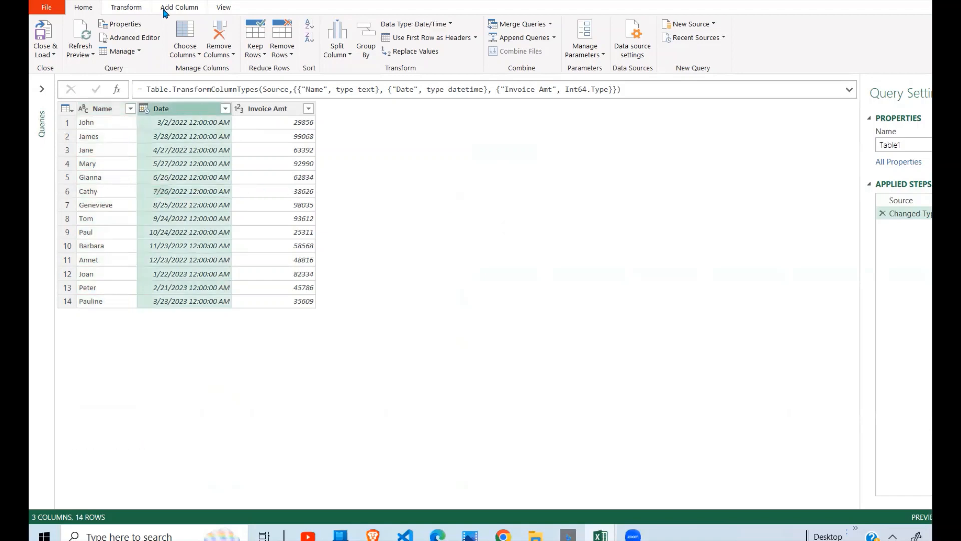
pyautogui.click(136, 10)
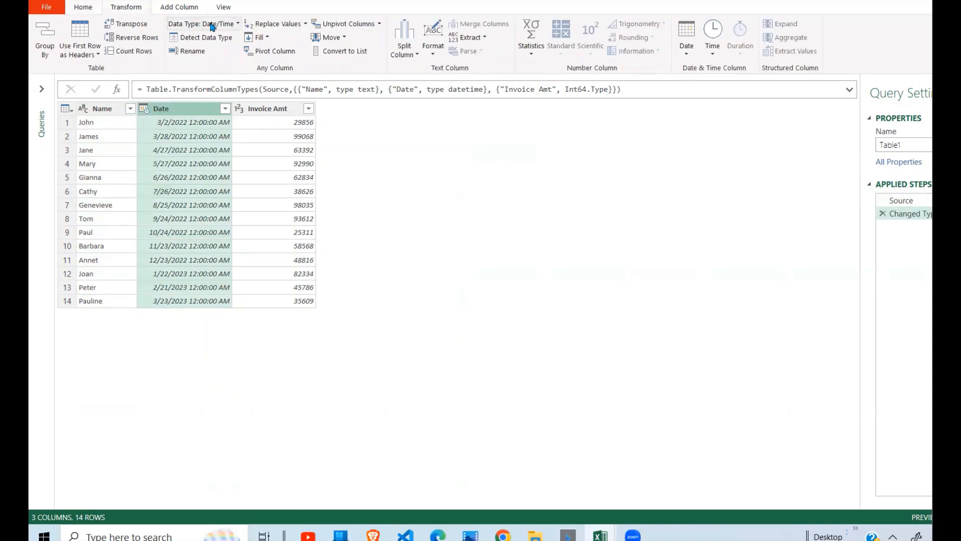
pyautogui.click(238, 25)
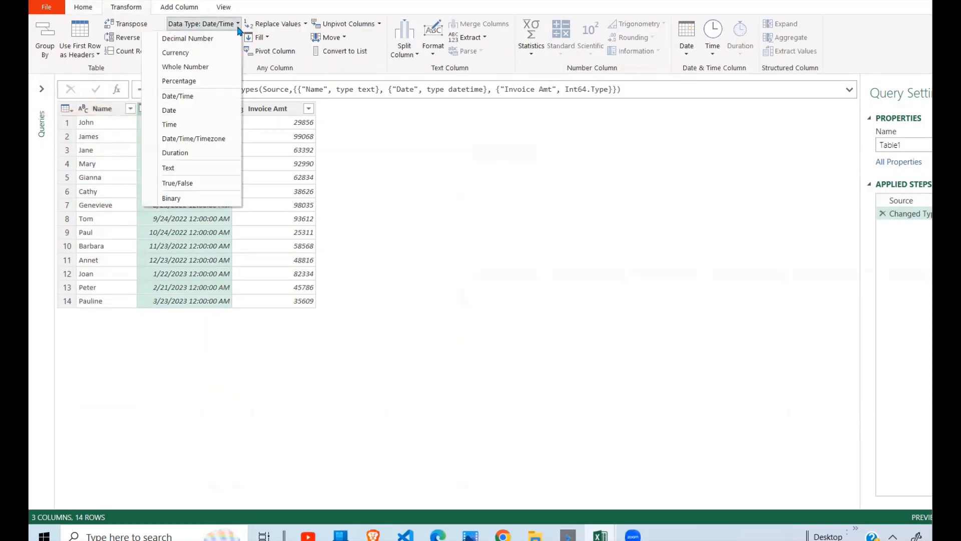
pyautogui.click(211, 110)
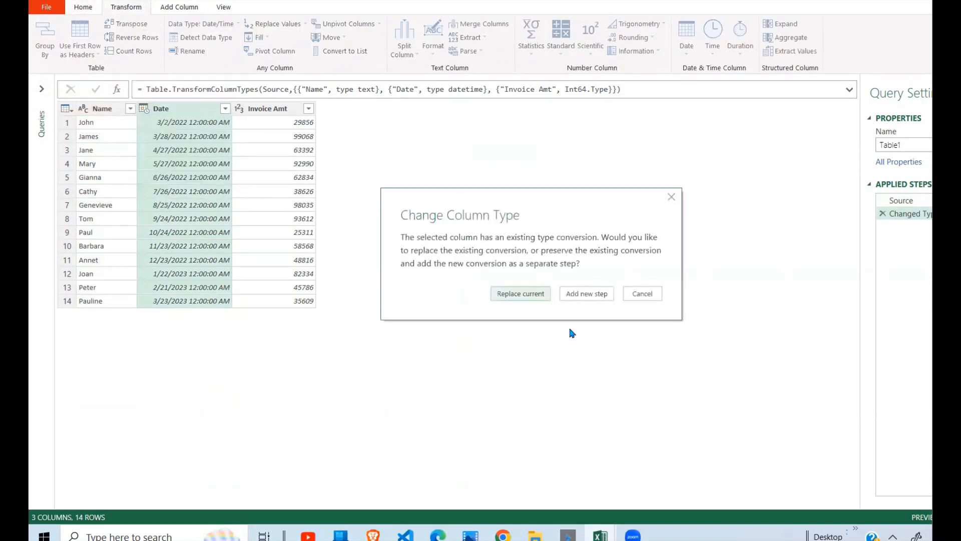
pyautogui.click(531, 295)
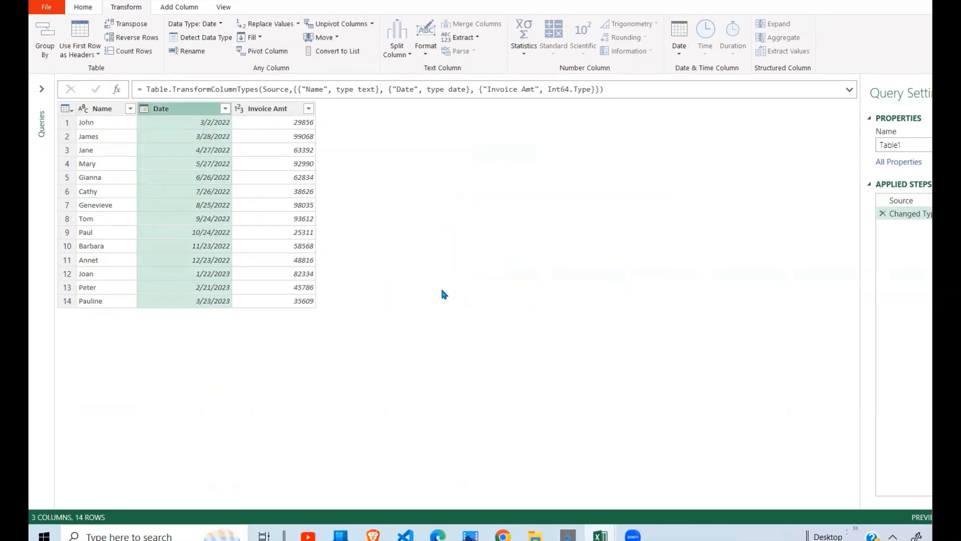
# Transform the Date column into the age of each date.
pyautogui.click(256, 260)
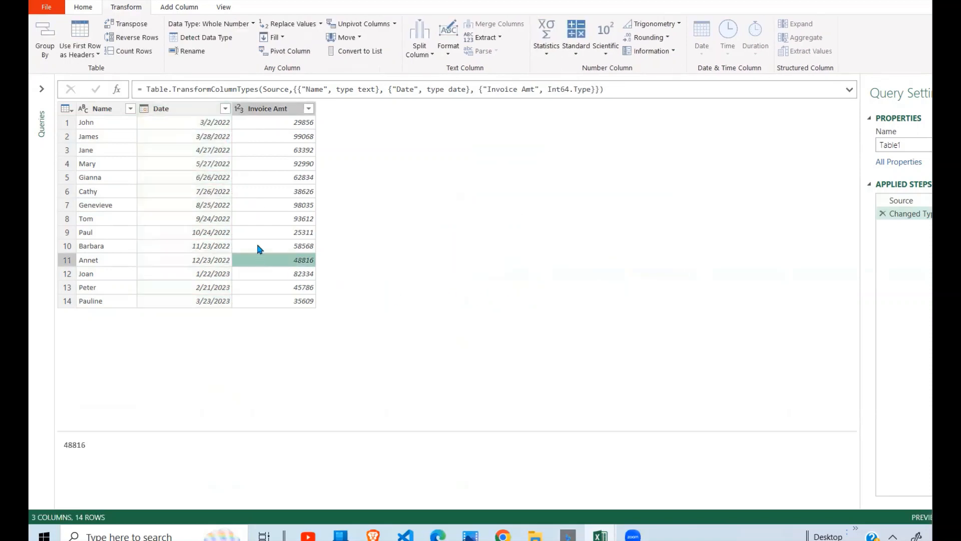
pyautogui.click(192, 104)
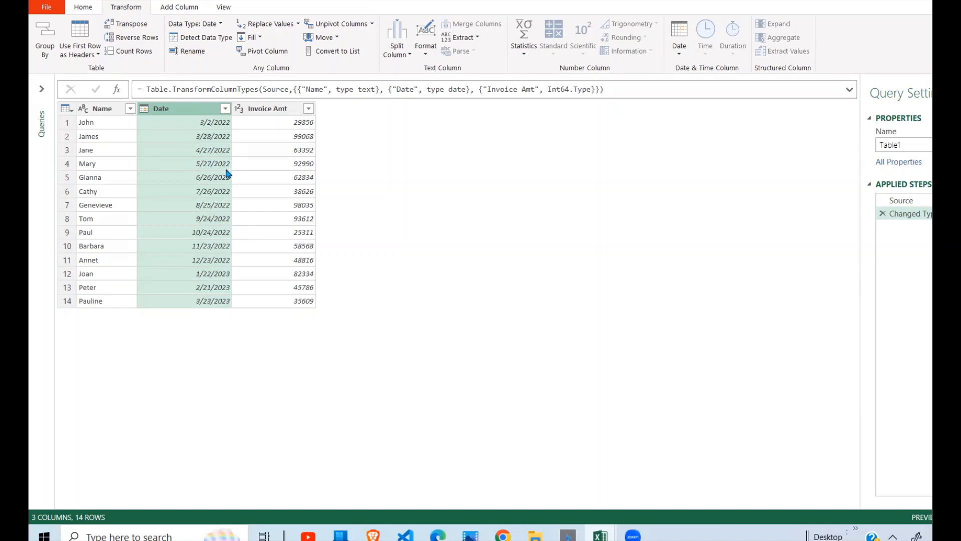
pyautogui.click(679, 40)
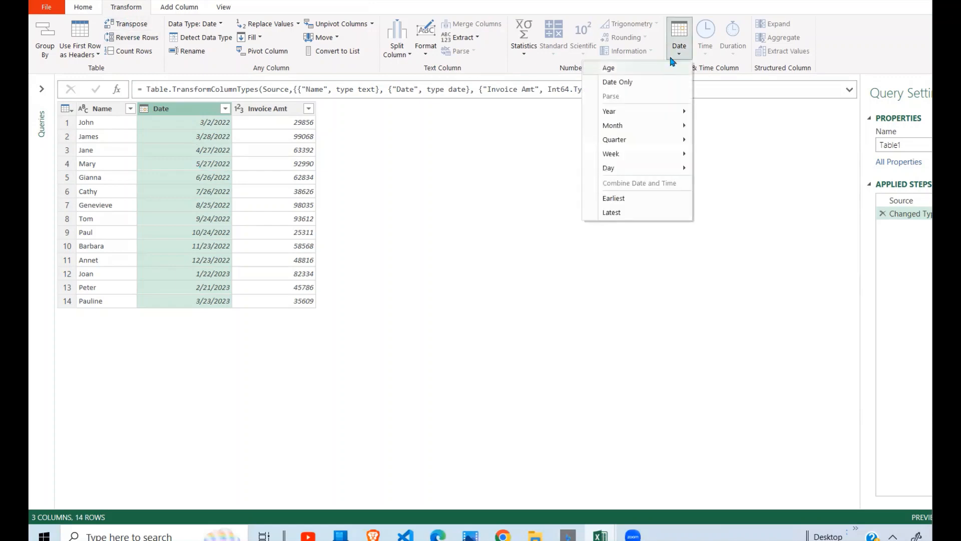
pyautogui.click(637, 74)
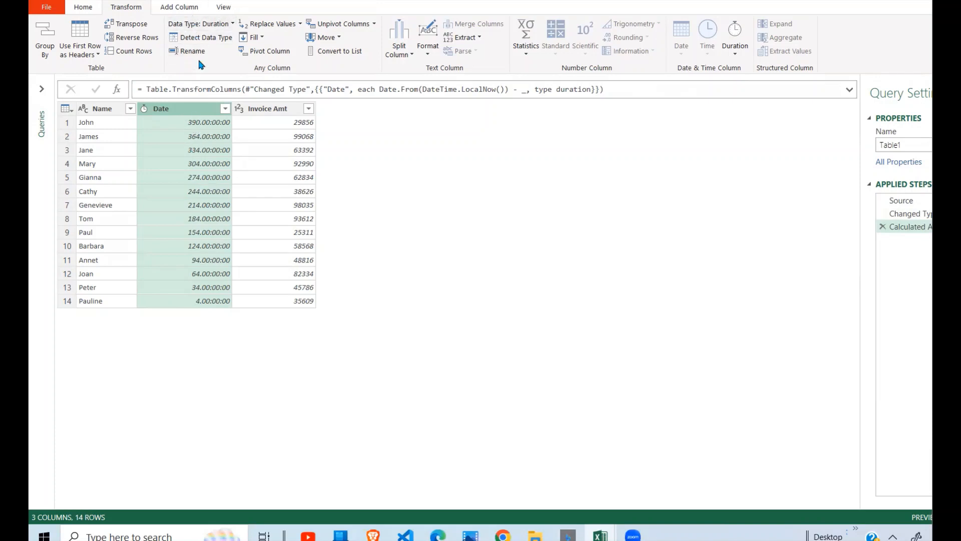
# Convert the Date column's age values to Whole Number.
pyautogui.click(231, 25)
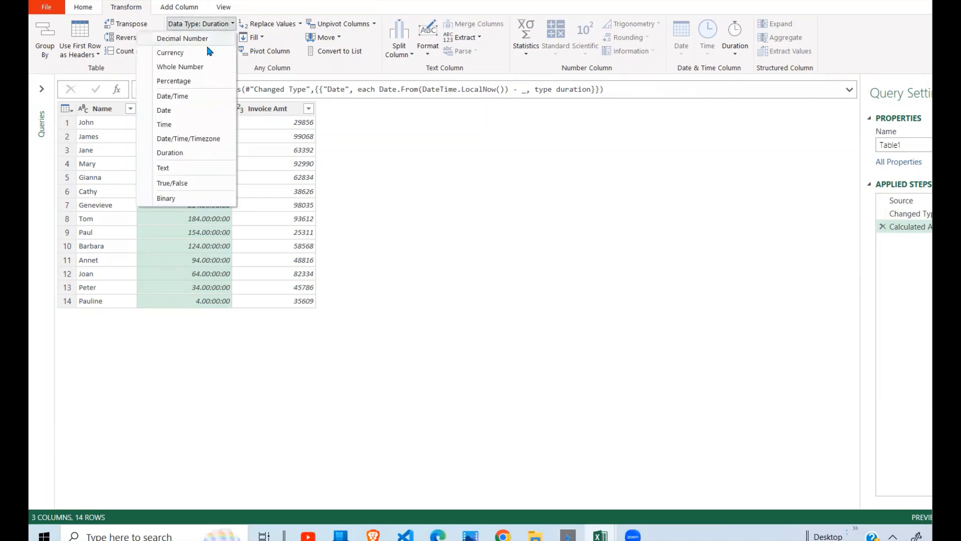
pyautogui.click(201, 67)
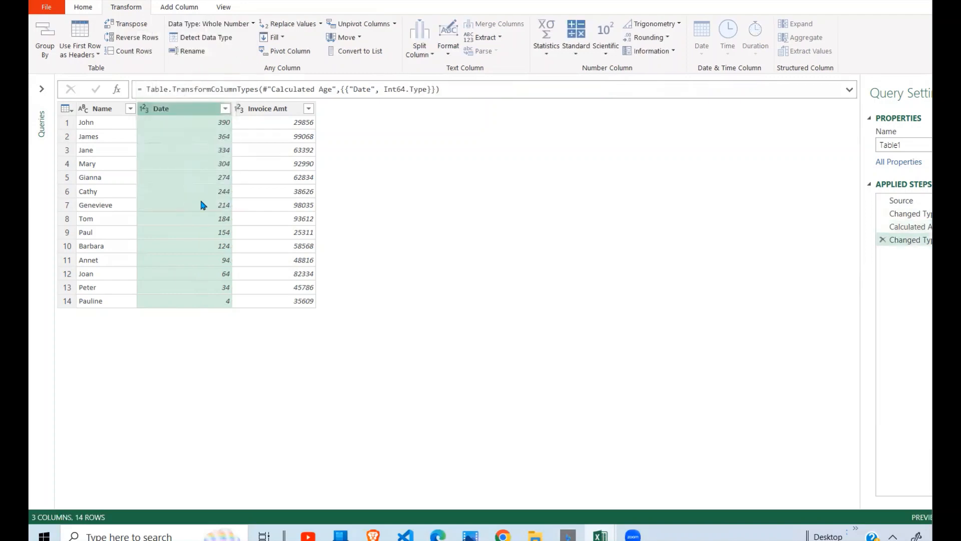
pyautogui.click(206, 258)
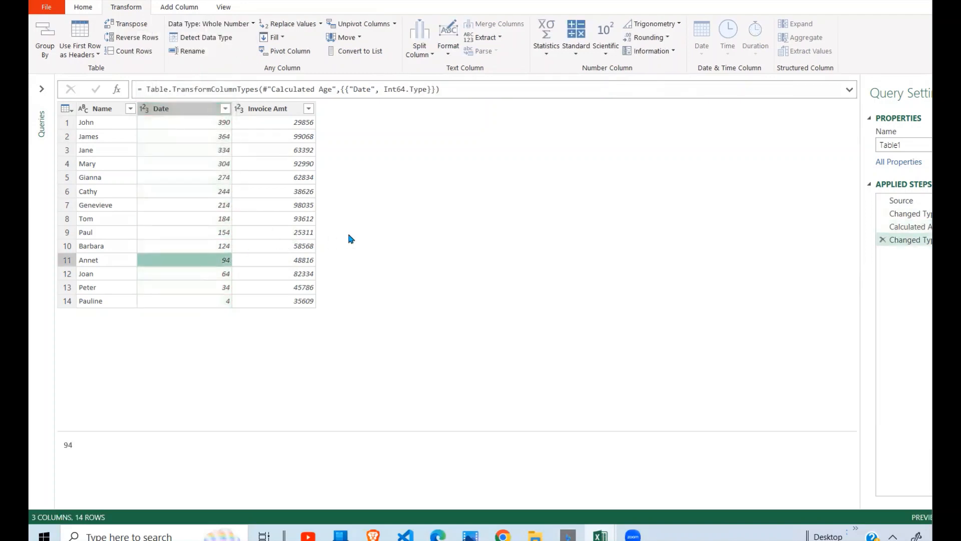
pyautogui.click(269, 202)
pyautogui.click(201, 190)
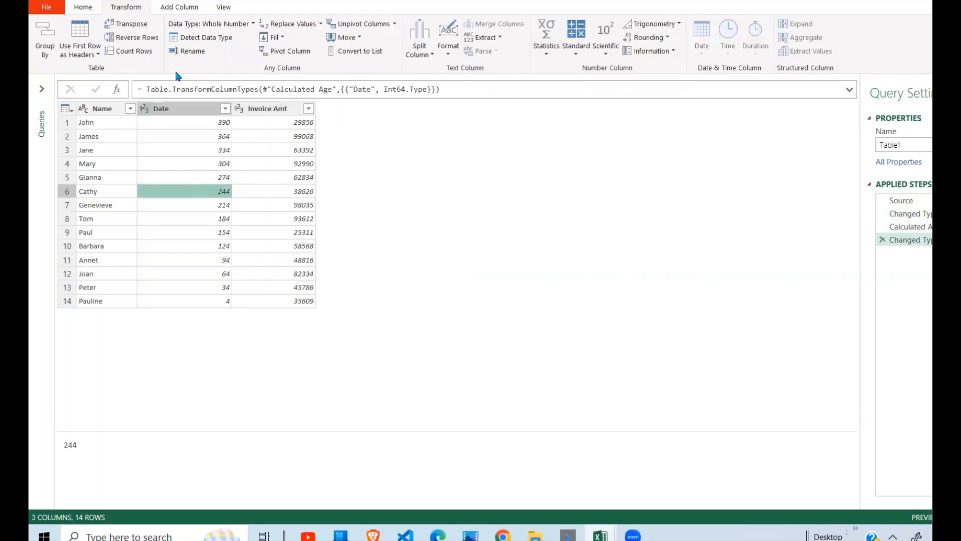
pyautogui.click(191, 11)
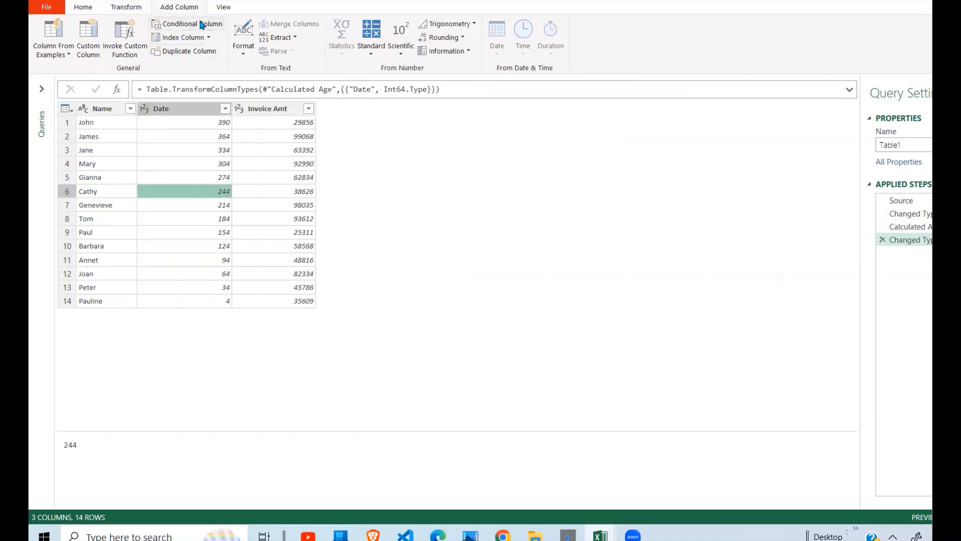
pyautogui.click(201, 24)
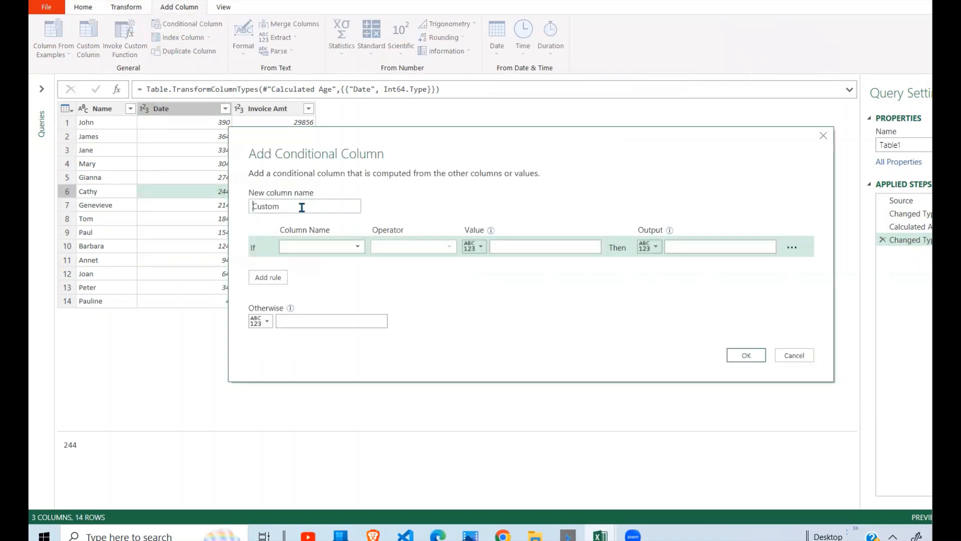
pyautogui.click(354, 249)
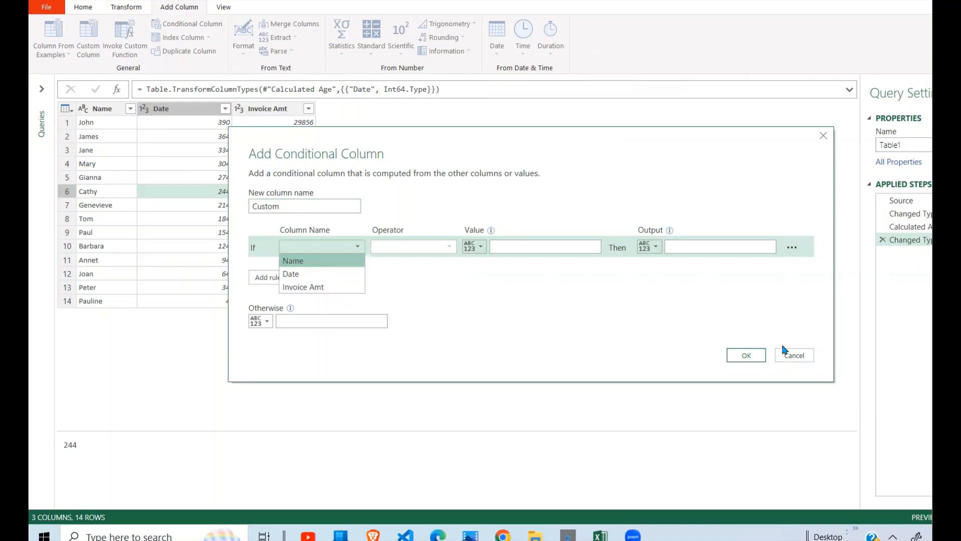
pyautogui.click(796, 356)
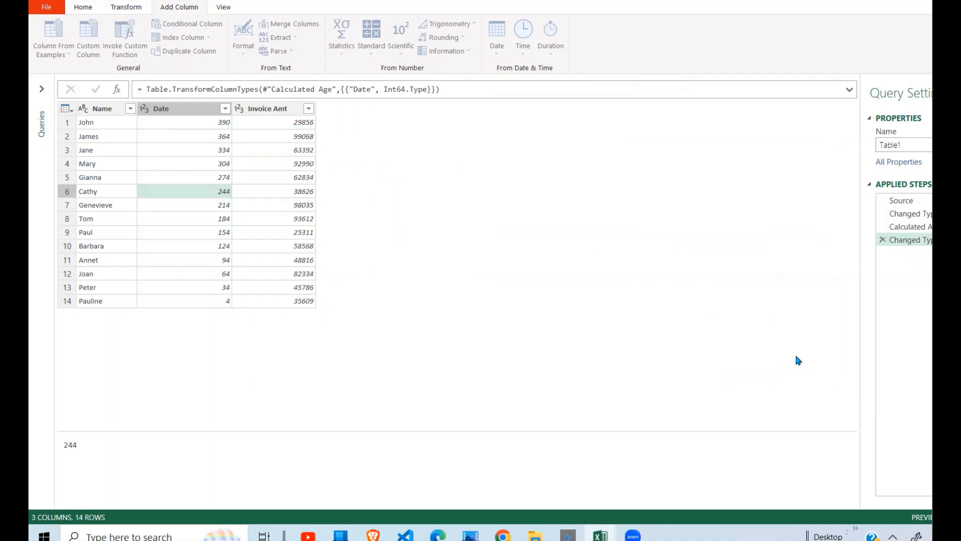
# Rename the Date column to Age.
pyautogui.click(179, 107)
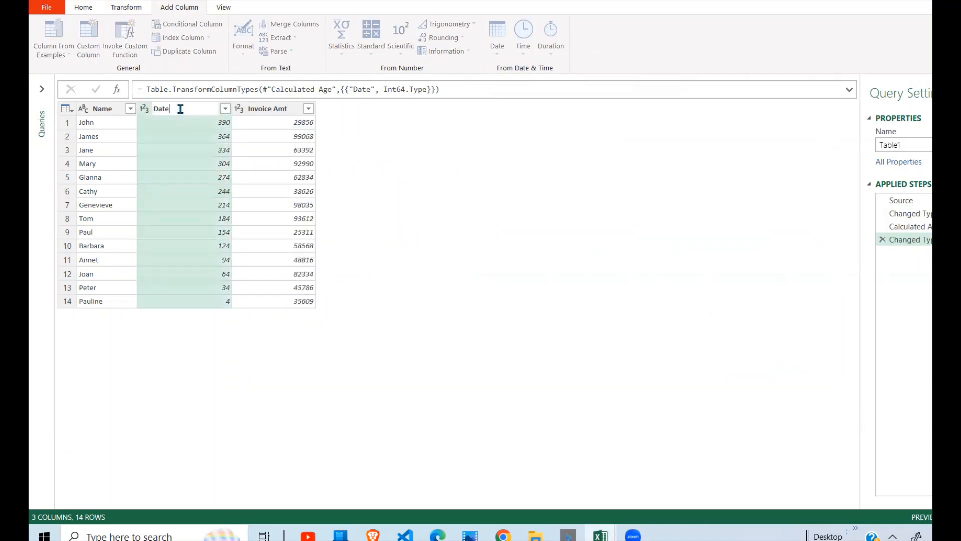
pyautogui.press('BackSpace')
pyautogui.press('BackSpace')
pyautogui.press('BackSpace')
pyautogui.write('Age')
pyautogui.press('Return')
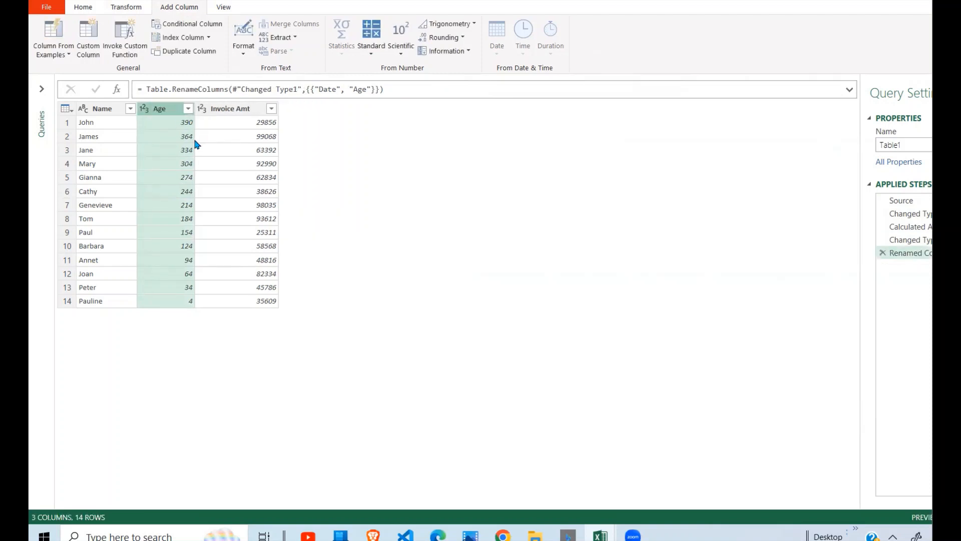
# Start a conditional column with the rule: if Age is less than 30 then output Less30.
pyautogui.click(188, 27)
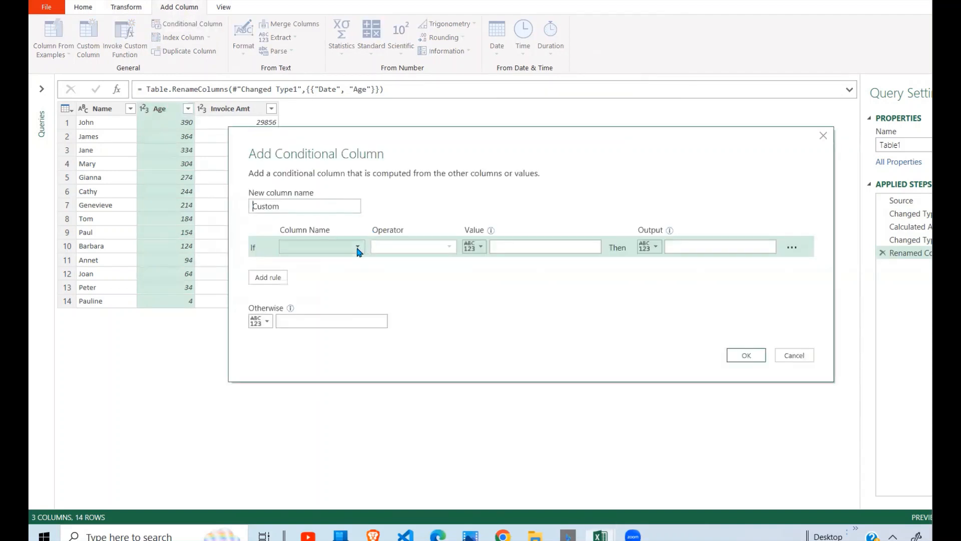
pyautogui.click(359, 248)
pyautogui.click(332, 277)
pyautogui.click(451, 247)
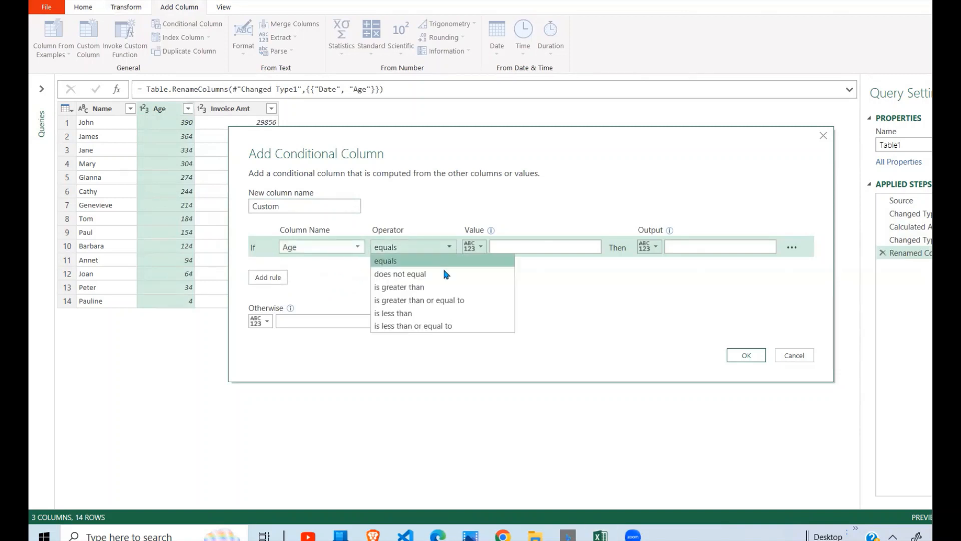
pyautogui.click(426, 313)
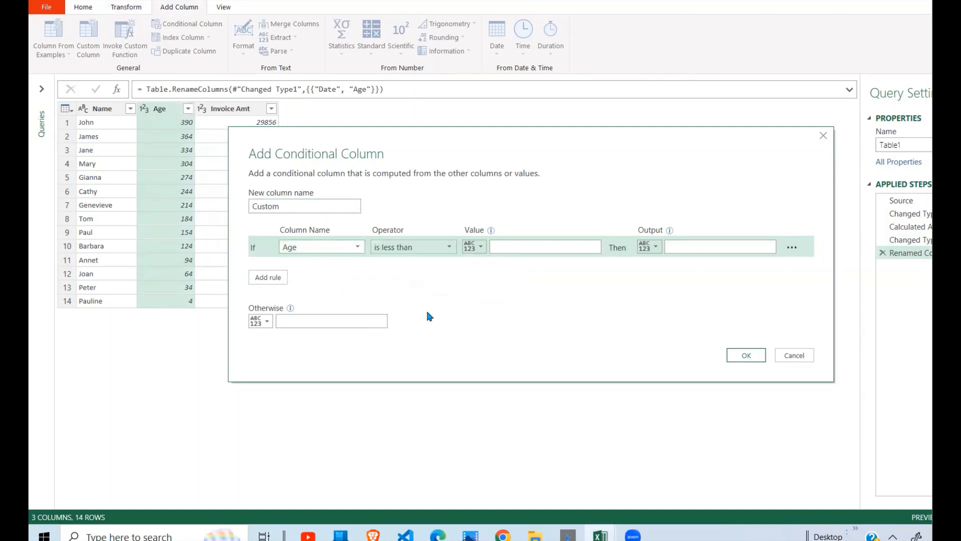
pyautogui.click(544, 246)
pyautogui.write('30')
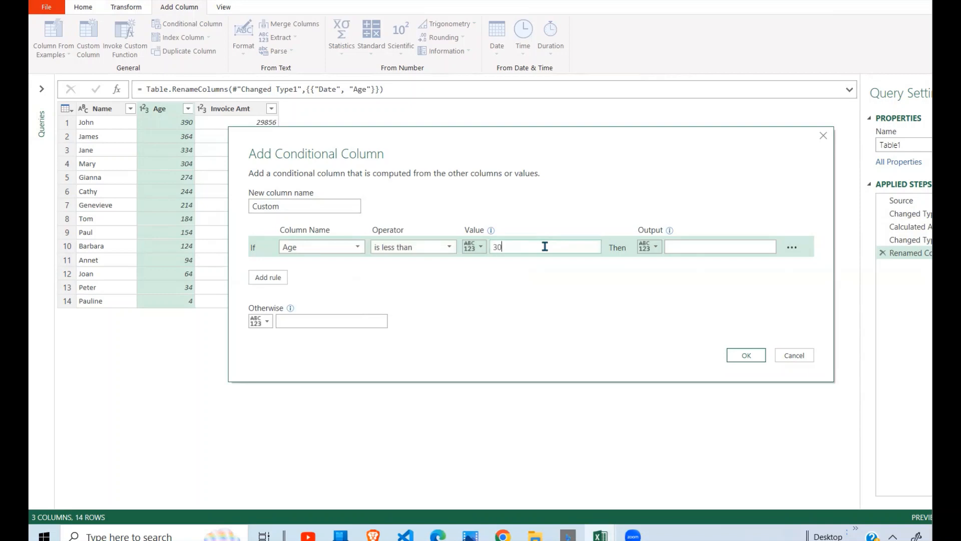
pyautogui.click(706, 249)
pyautogui.write('Less30')
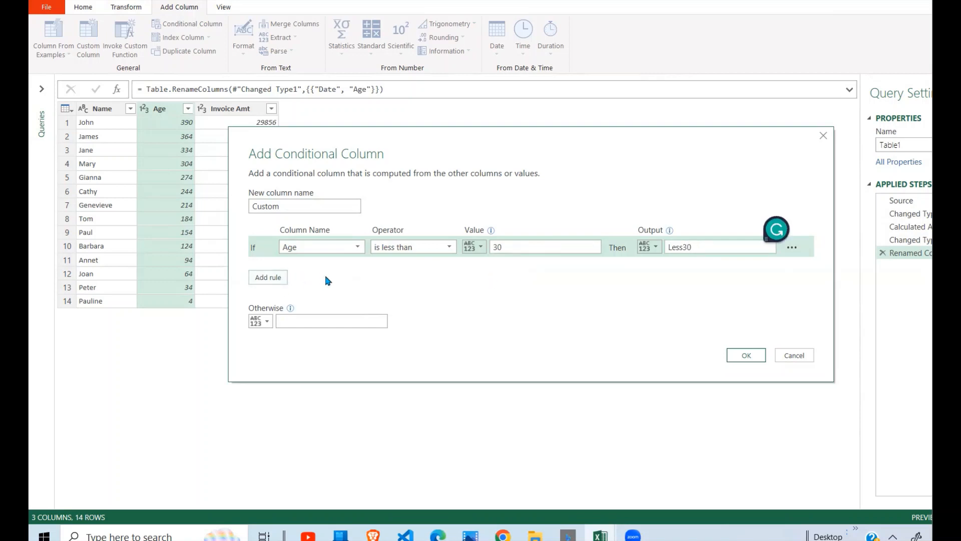
# Add a second rule: else if Age is less than or equal to 60 then output 30to60.
pyautogui.click(268, 278)
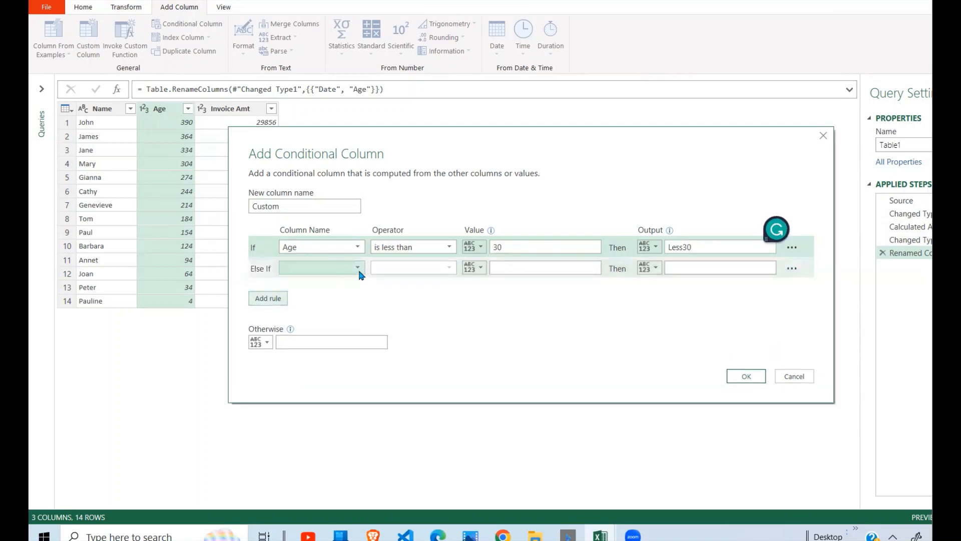
pyautogui.click(358, 269)
pyautogui.click(317, 295)
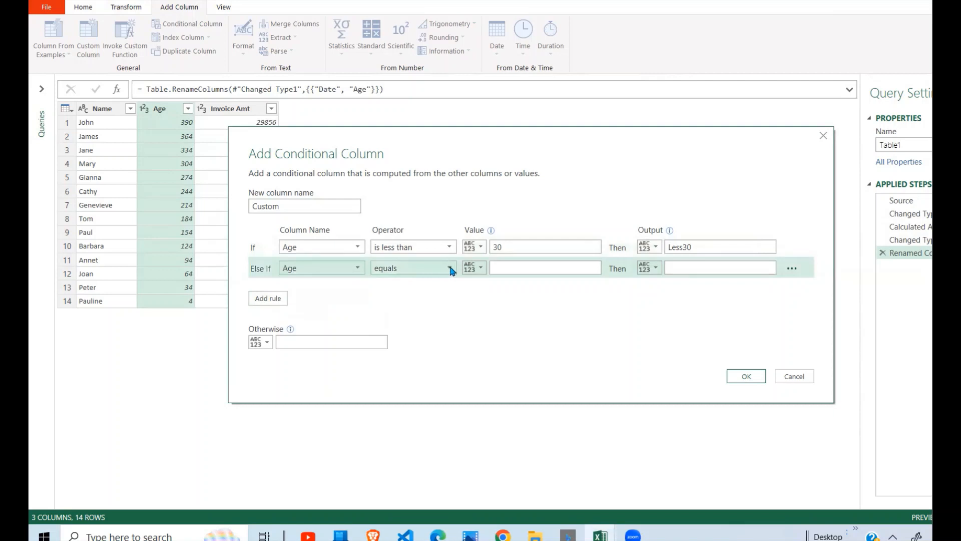
pyautogui.click(449, 268)
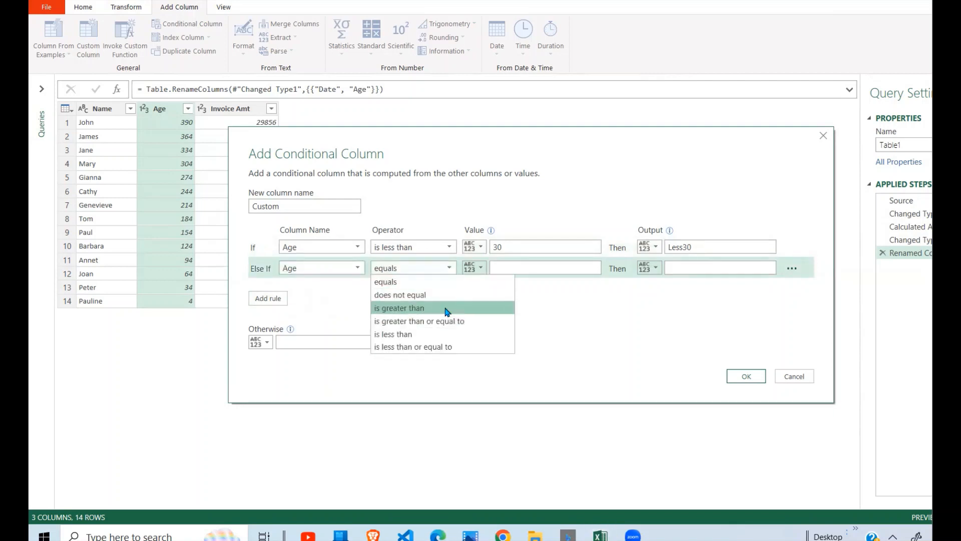
pyautogui.click(441, 346)
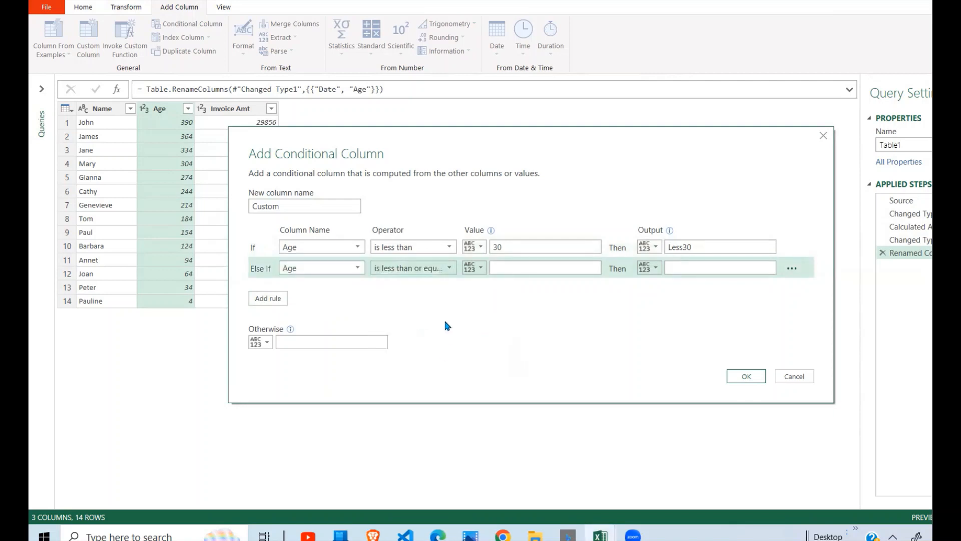
pyautogui.click(515, 269)
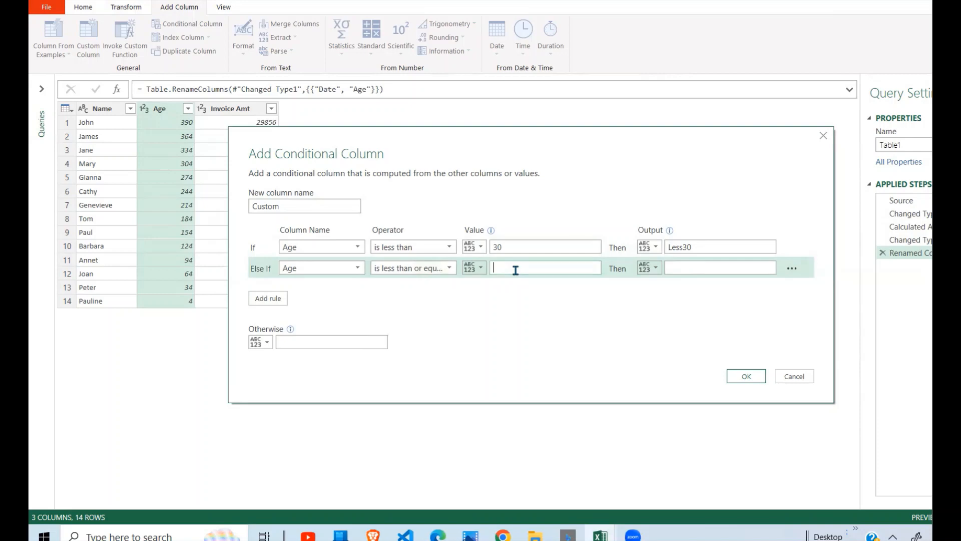
pyautogui.write('60')
pyautogui.click(700, 268)
pyautogui.write('30')
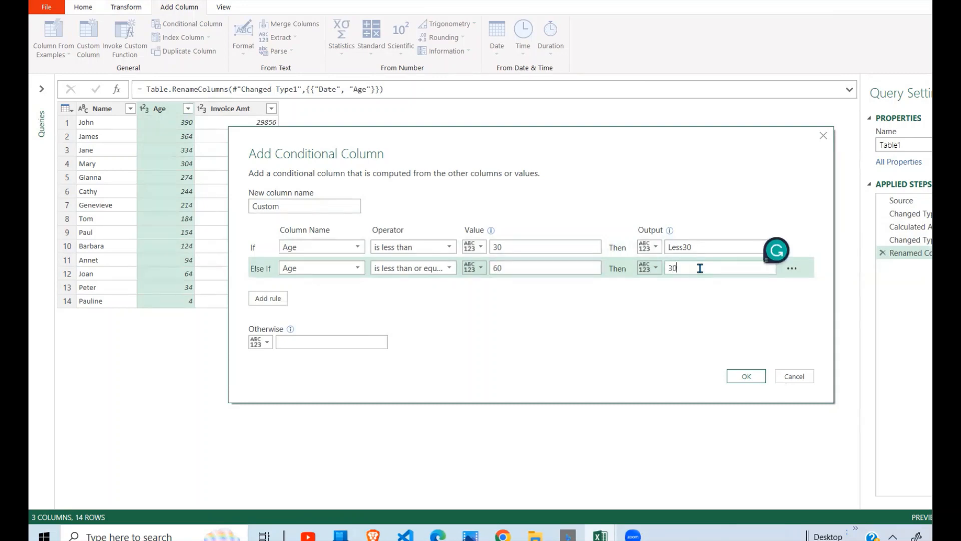
pyautogui.write('to60')
# Add a third rule: else if Age is less than or equal to 90 then output 60To90.
pyautogui.click(268, 299)
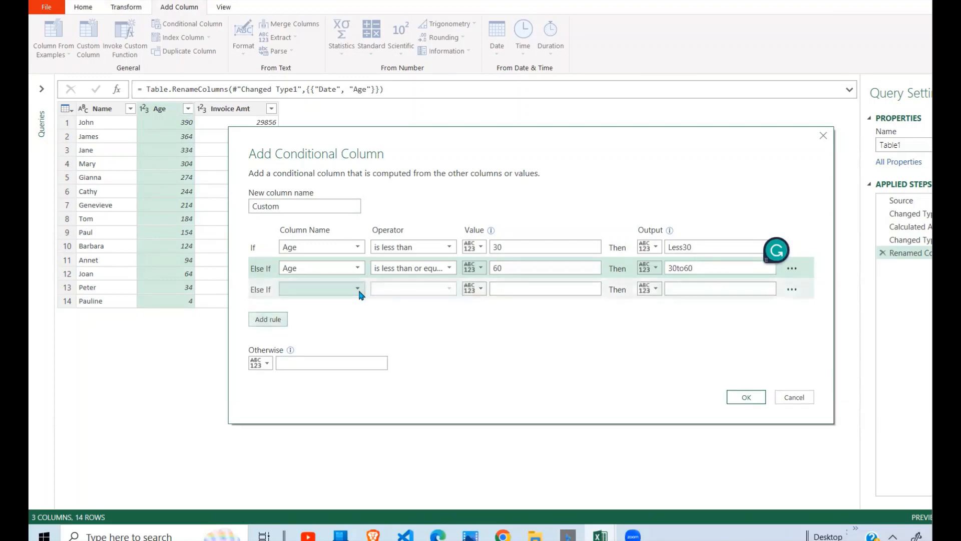
pyautogui.click(358, 289)
pyautogui.click(316, 316)
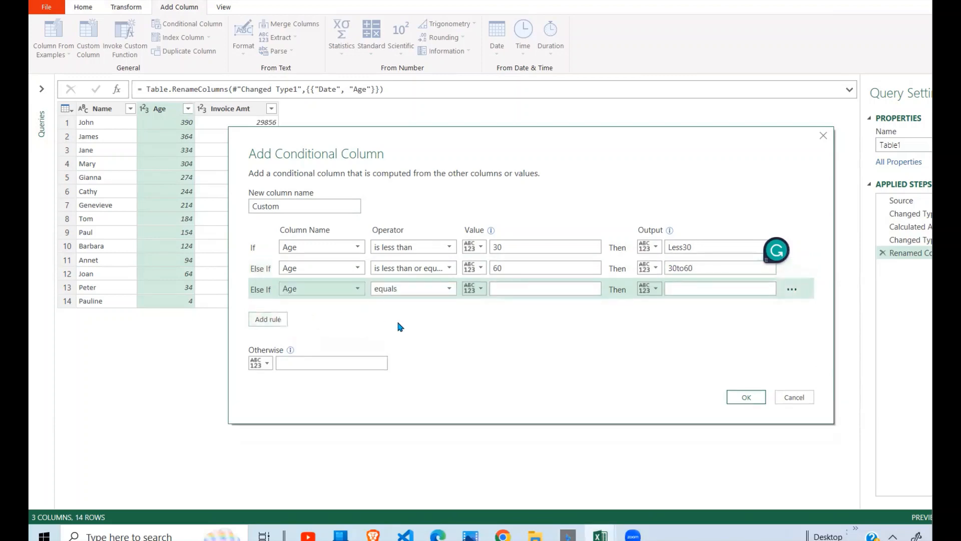
pyautogui.click(450, 289)
pyautogui.click(418, 367)
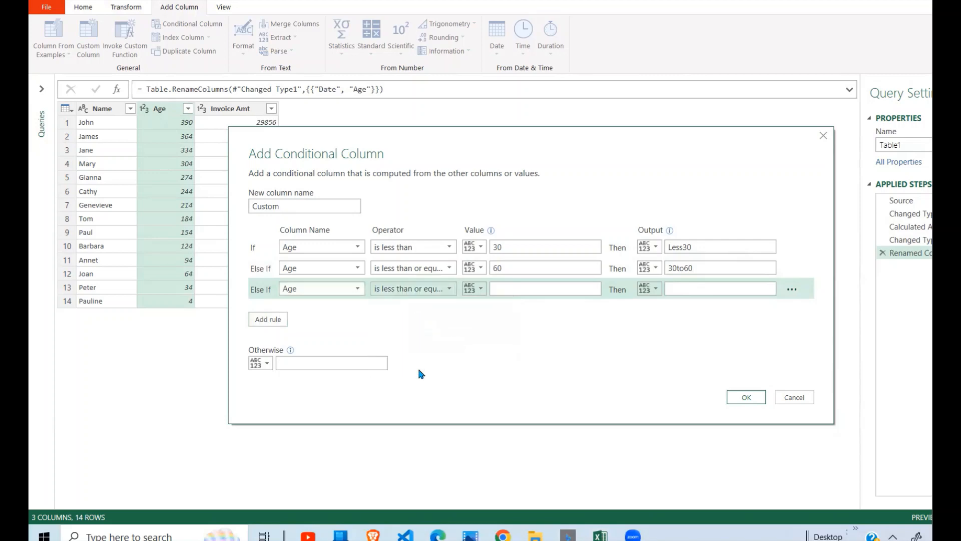
pyautogui.click(503, 292)
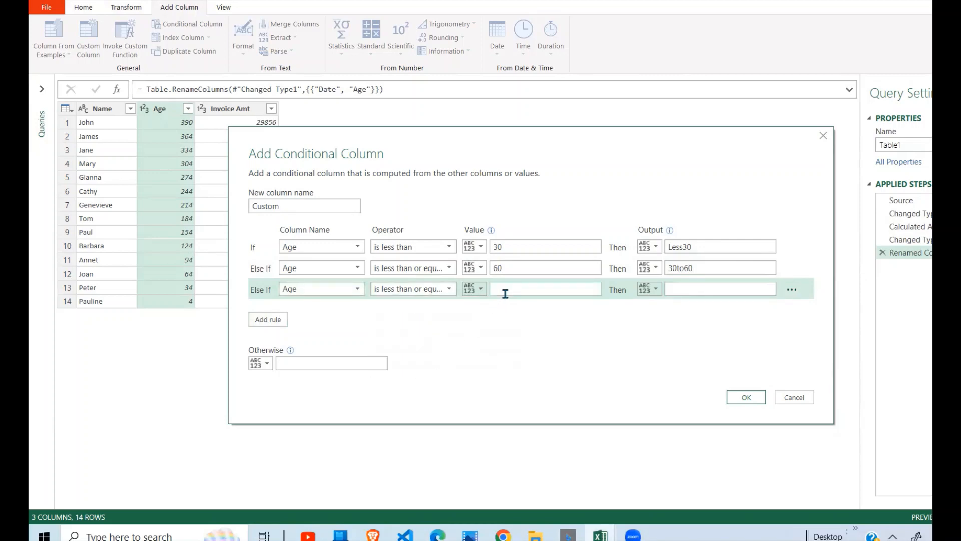
pyautogui.write('90')
pyautogui.click(671, 289)
pyautogui.write('60To90')
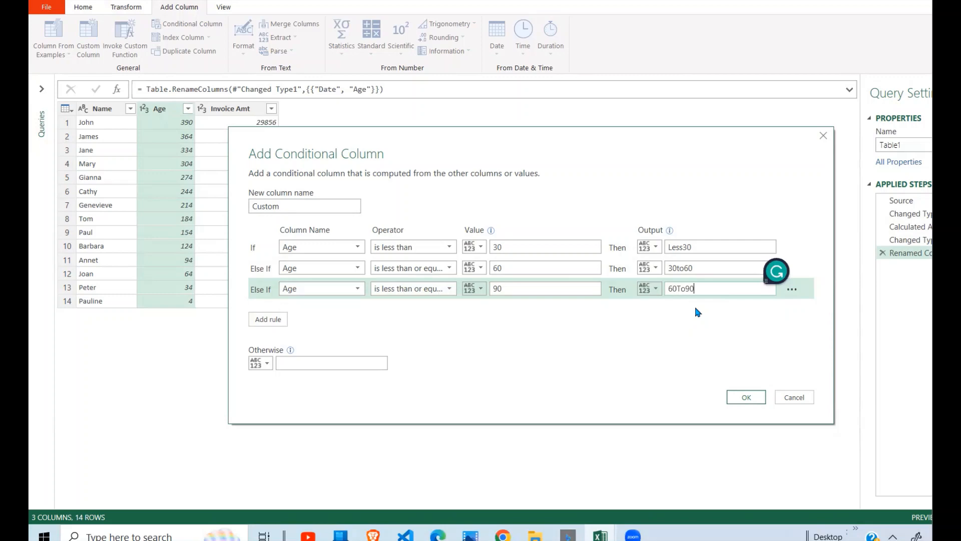
# Add a fourth rule: else if Age is less than or equal to 120 then output 90To120.
pyautogui.click(270, 319)
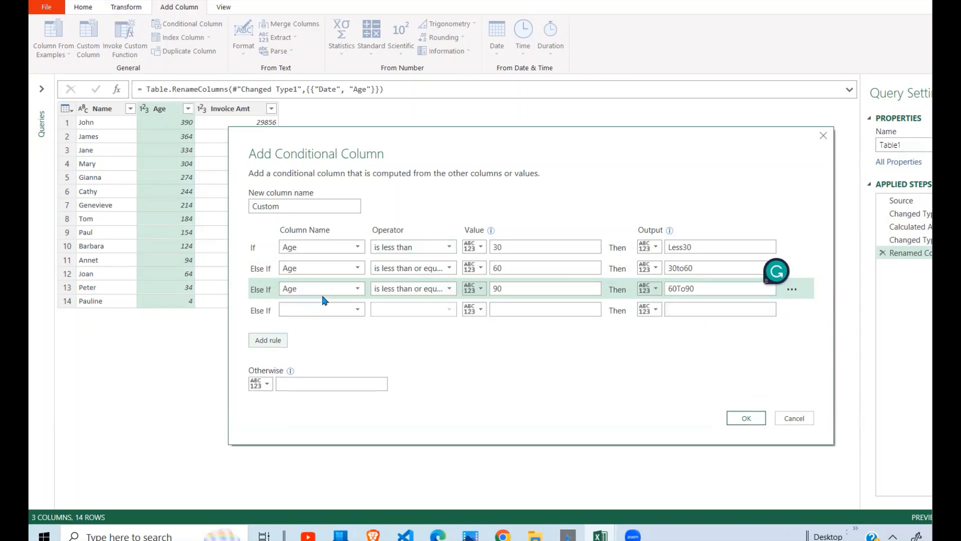
pyautogui.click(358, 309)
pyautogui.click(311, 333)
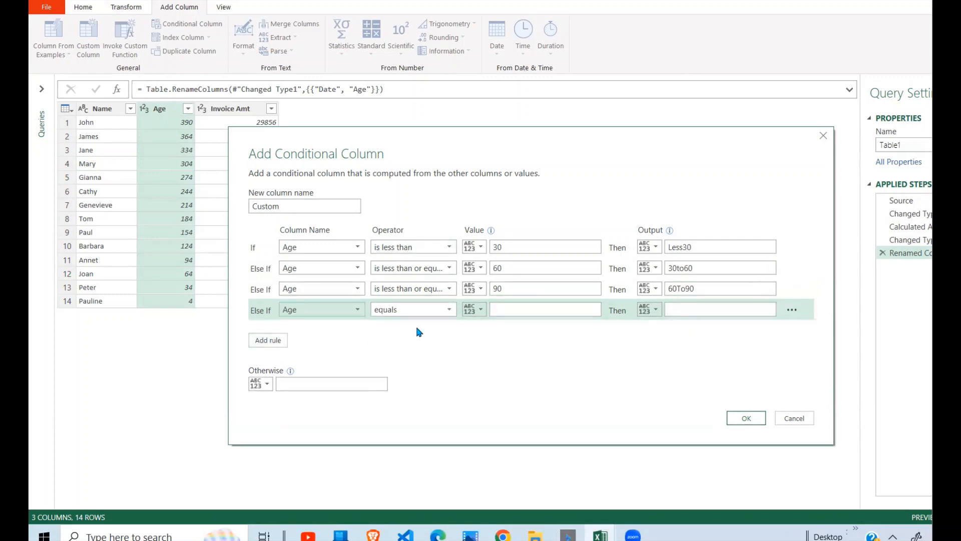
pyautogui.click(450, 311)
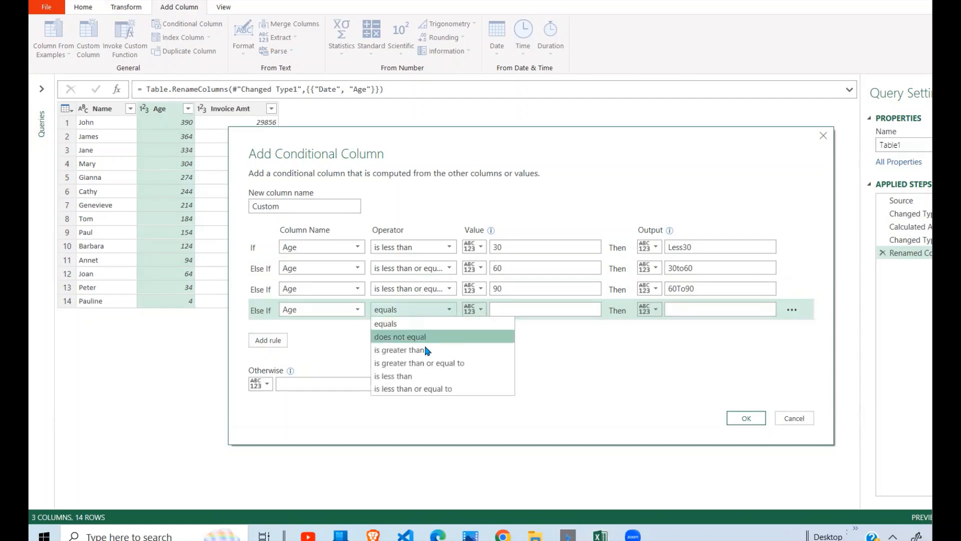
pyautogui.click(408, 391)
pyautogui.click(520, 311)
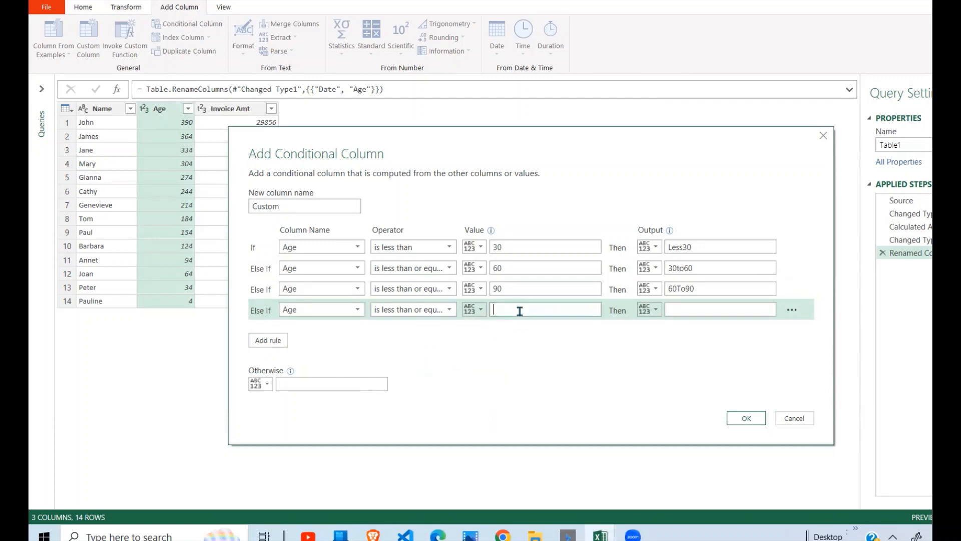
pyautogui.write('120')
pyautogui.click(676, 307)
pyautogui.write('90To')
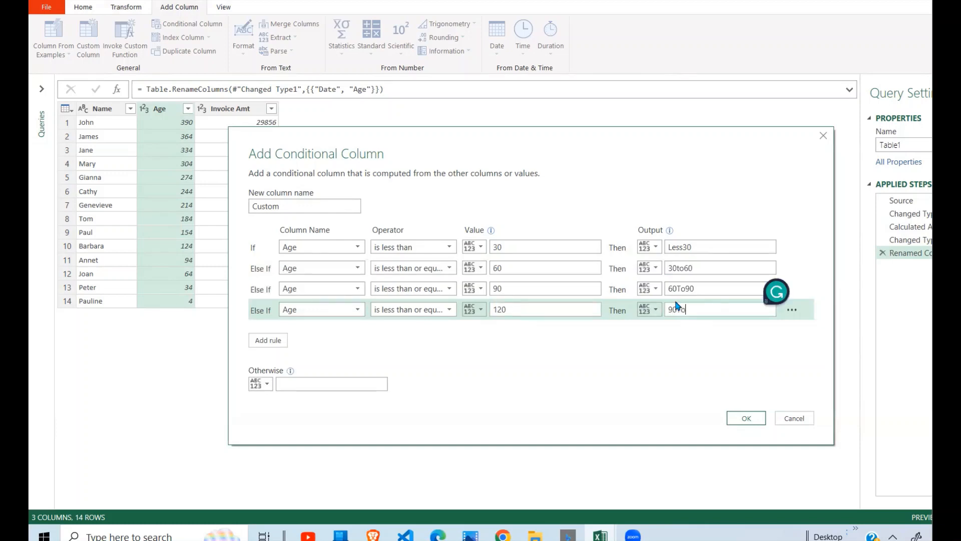
pyautogui.write('120')
# Add a final rule: else if Age is greater than 120 then output Graeter120, and create the conditional column.
pyautogui.click(270, 341)
pyautogui.click(319, 331)
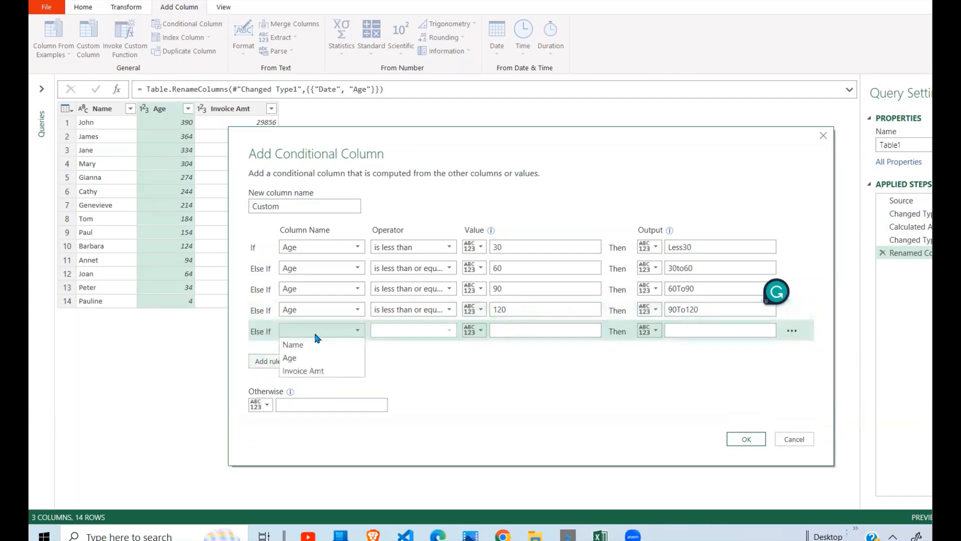
pyautogui.click(320, 361)
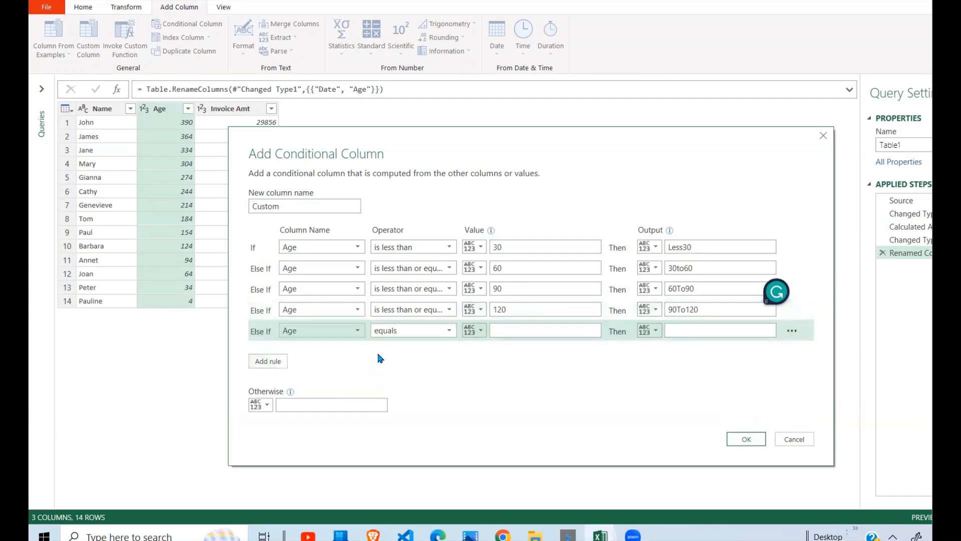
pyautogui.click(449, 331)
pyautogui.click(431, 410)
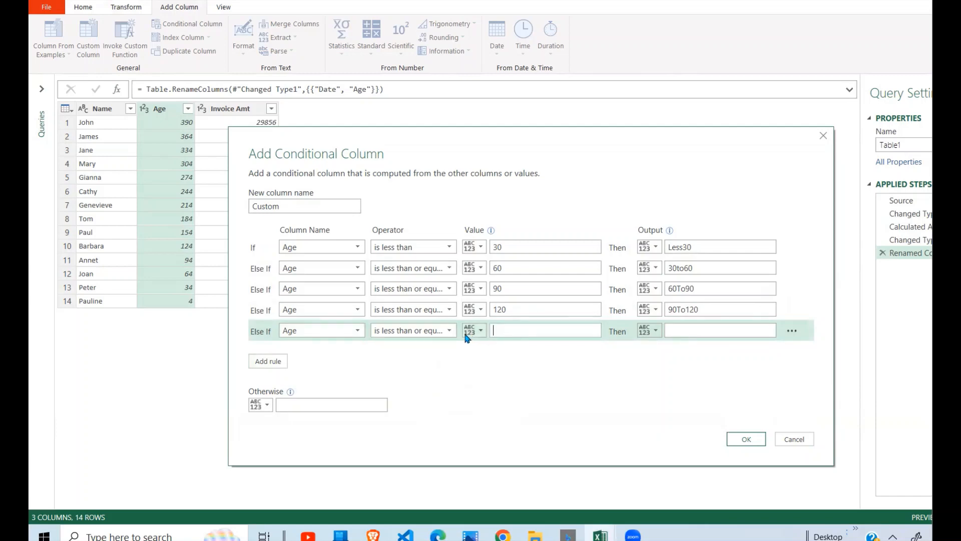
pyautogui.click(449, 331)
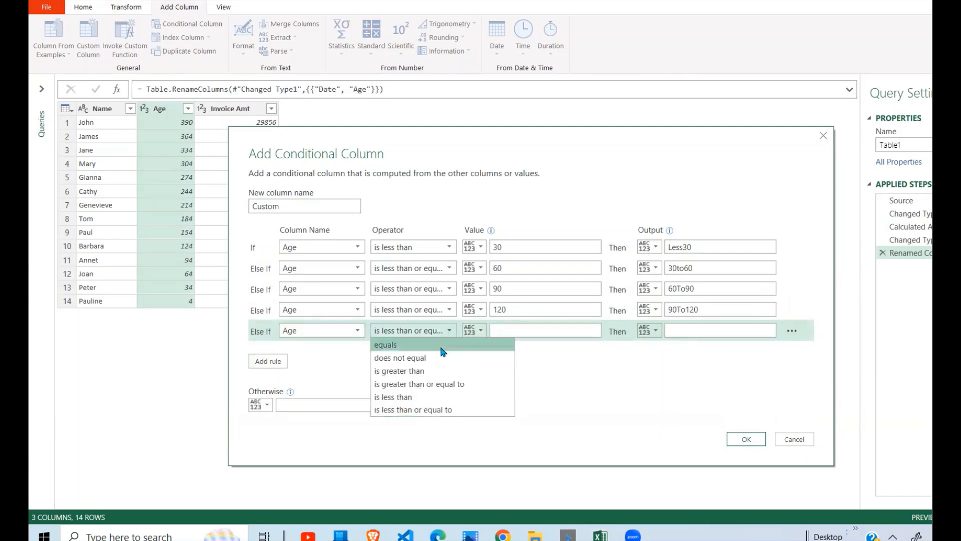
pyautogui.click(431, 371)
pyautogui.click(513, 331)
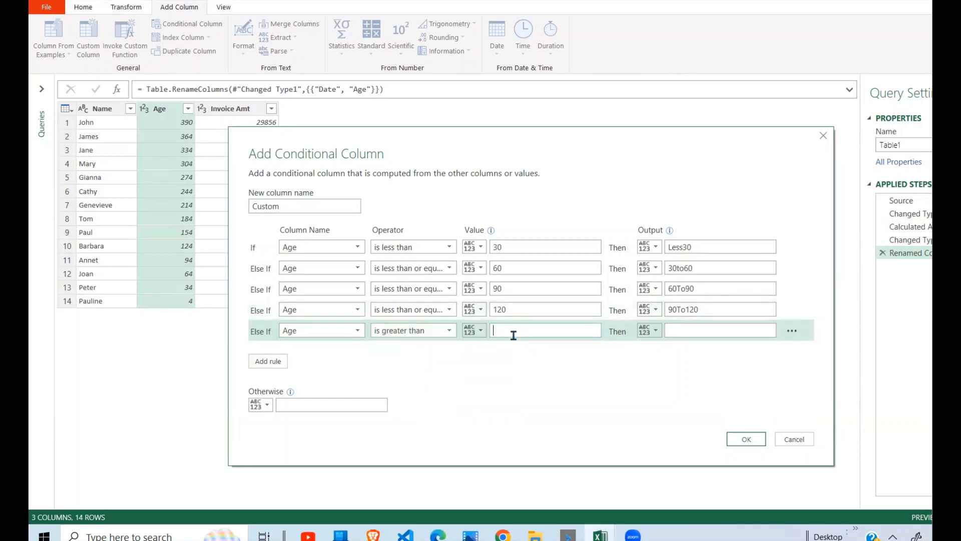
pyautogui.write('120')
pyautogui.click(682, 326)
pyautogui.write('Greater120')
pyautogui.click(746, 441)
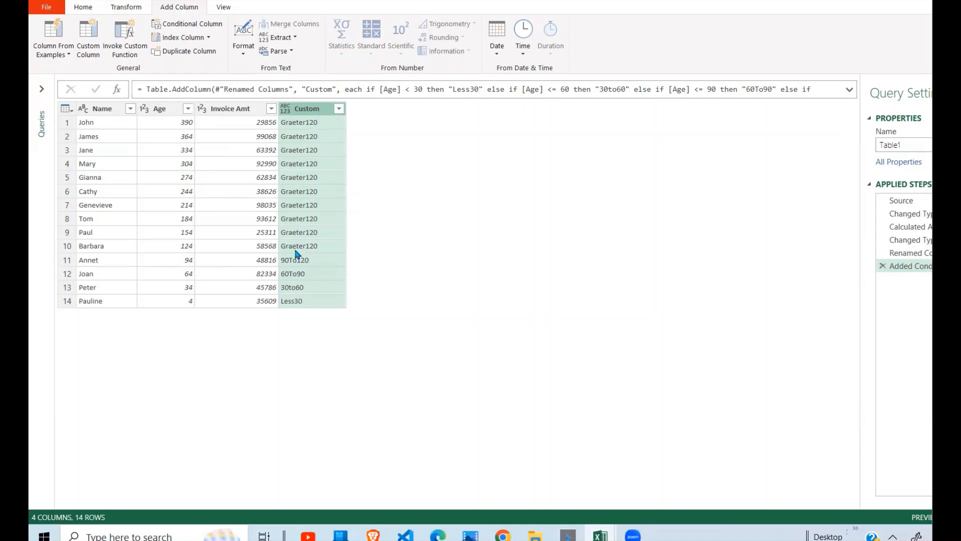
# Remove the Age column from the table.
pyautogui.click(188, 248)
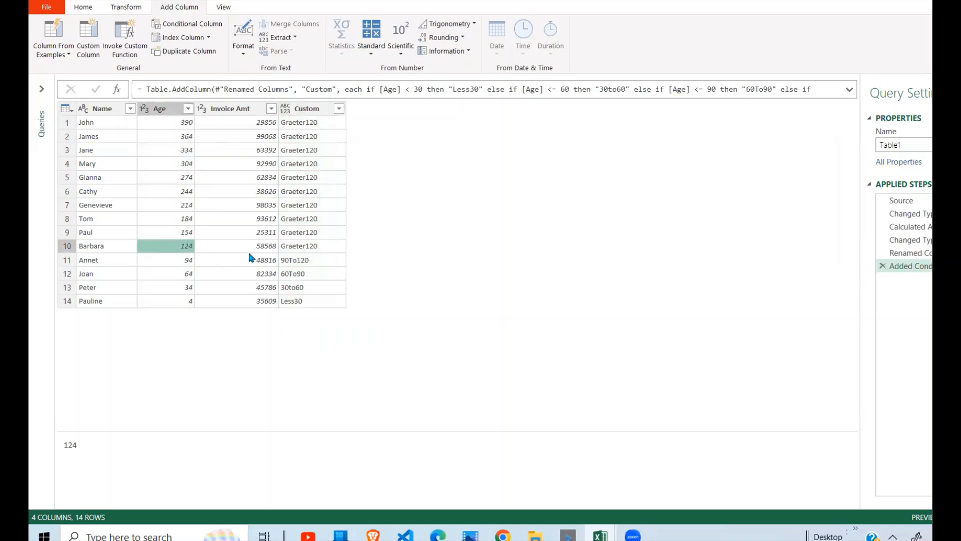
pyautogui.click(186, 261)
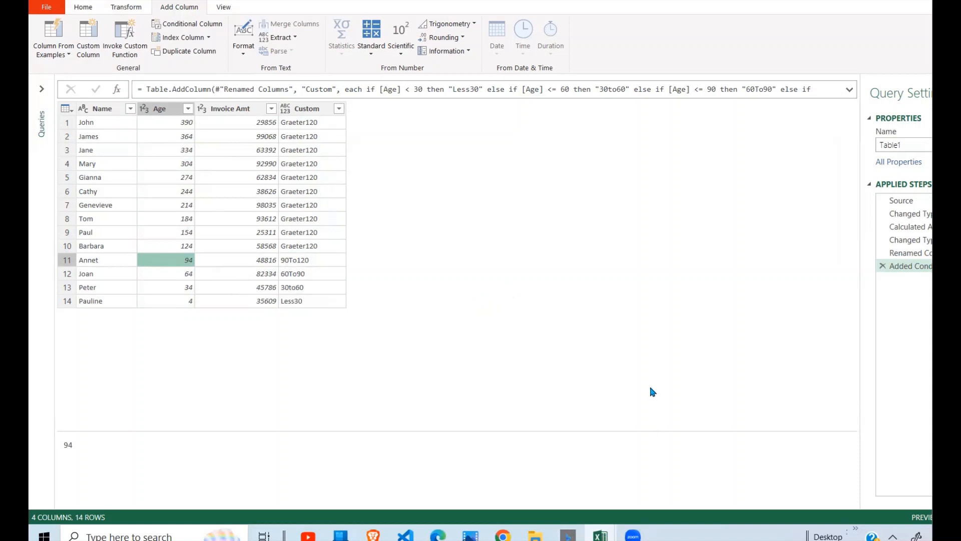
pyautogui.click(307, 299)
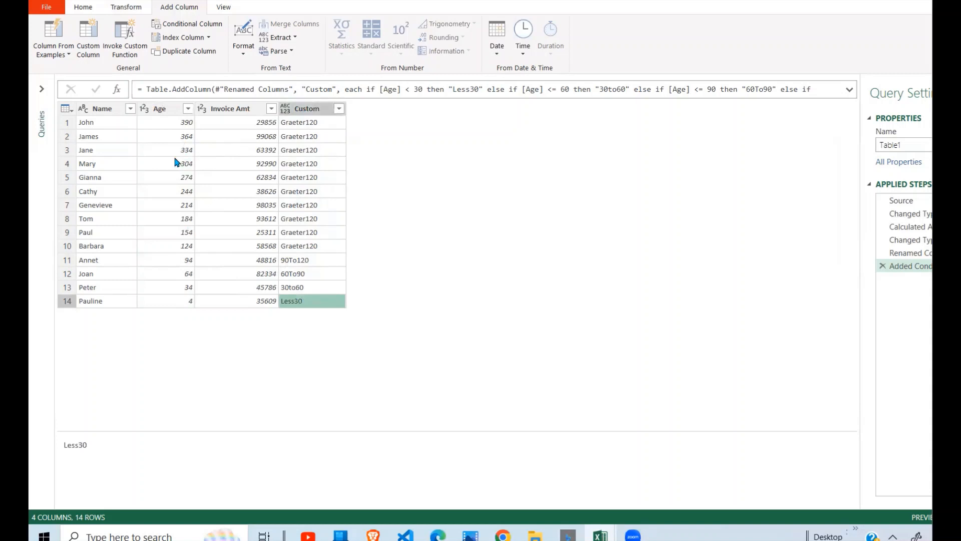
pyautogui.click(166, 111)
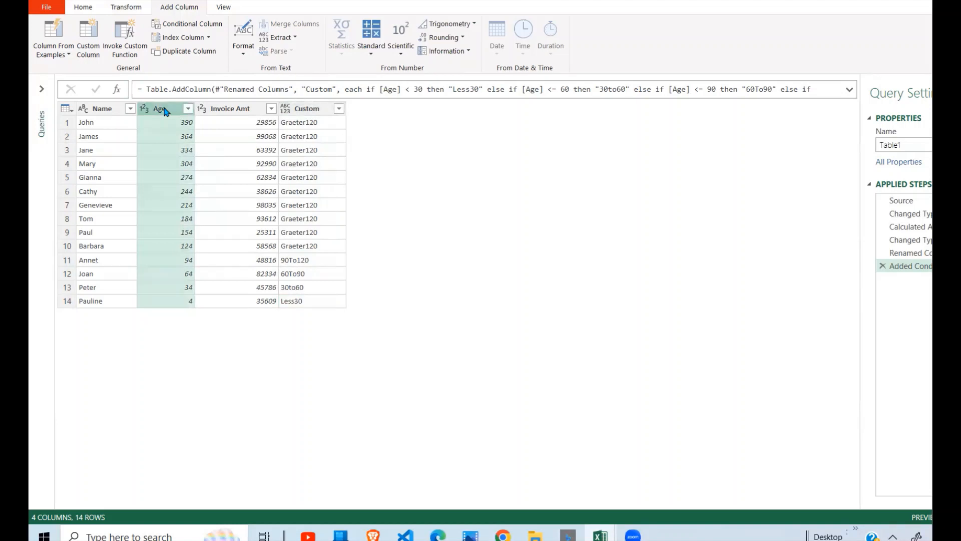
pyautogui.rightClick(166, 111)
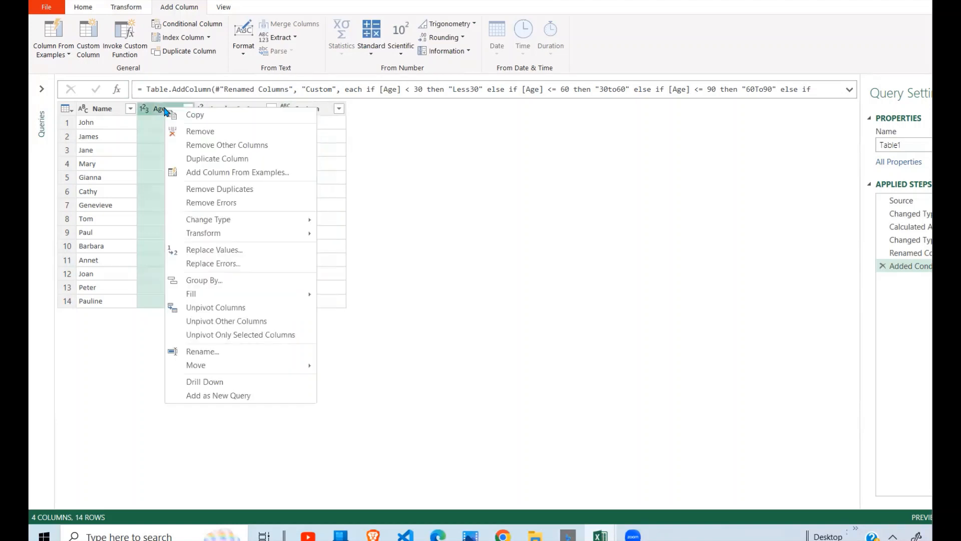
pyautogui.click(204, 135)
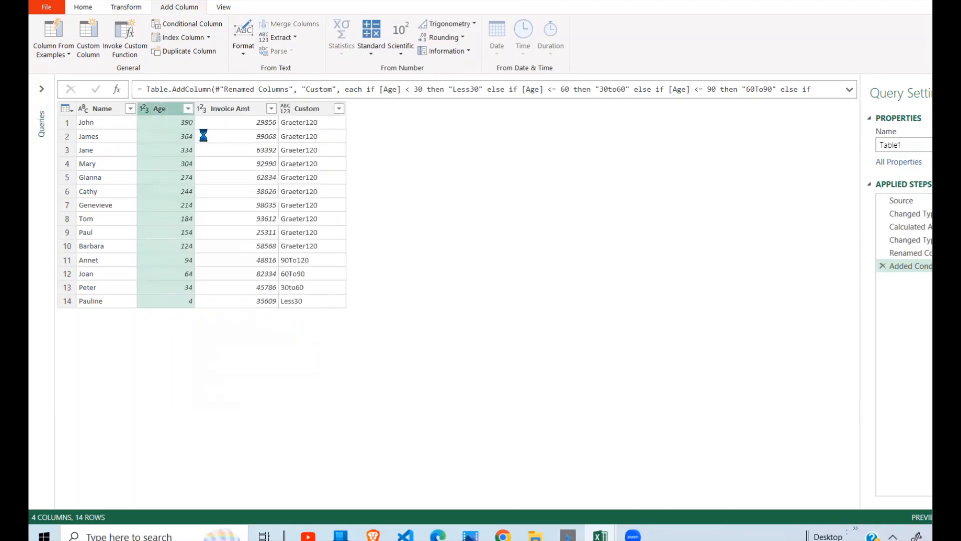
# Pivot the Custom column using Invoice Amt as the values column.
pyautogui.click(202, 163)
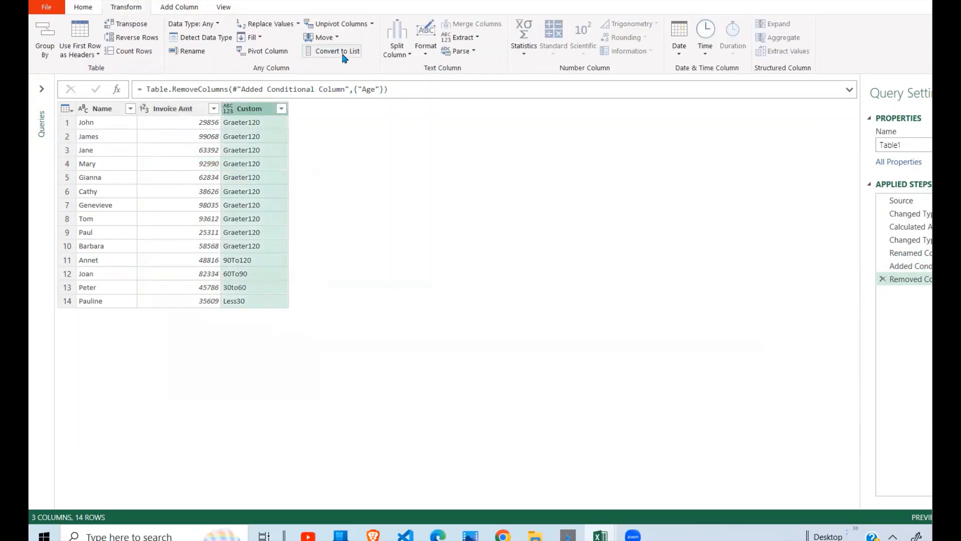
pyautogui.click(265, 50)
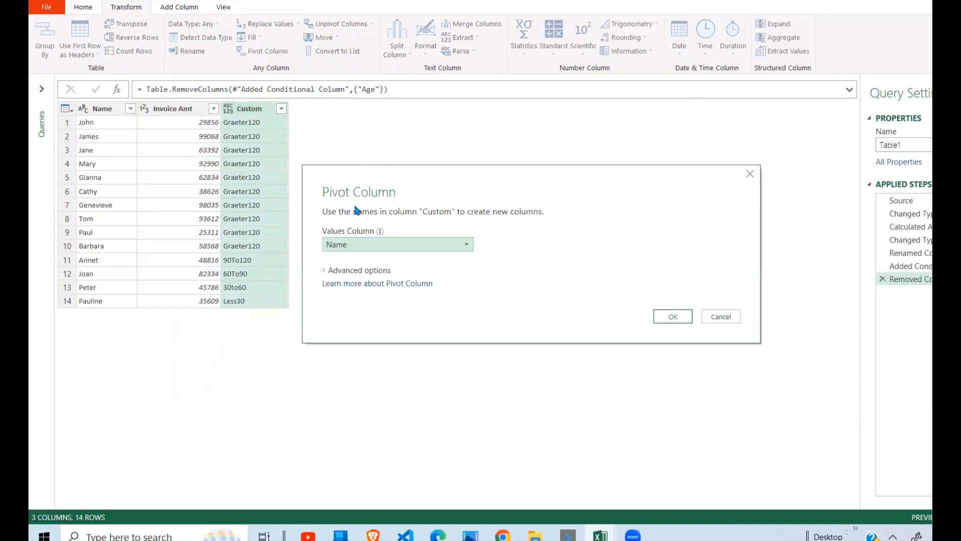
pyautogui.click(466, 246)
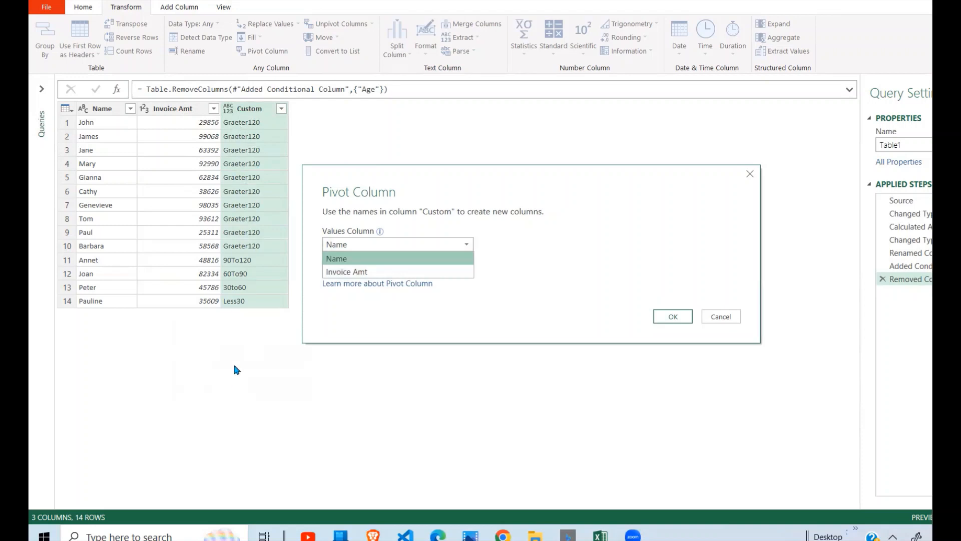
pyautogui.click(350, 275)
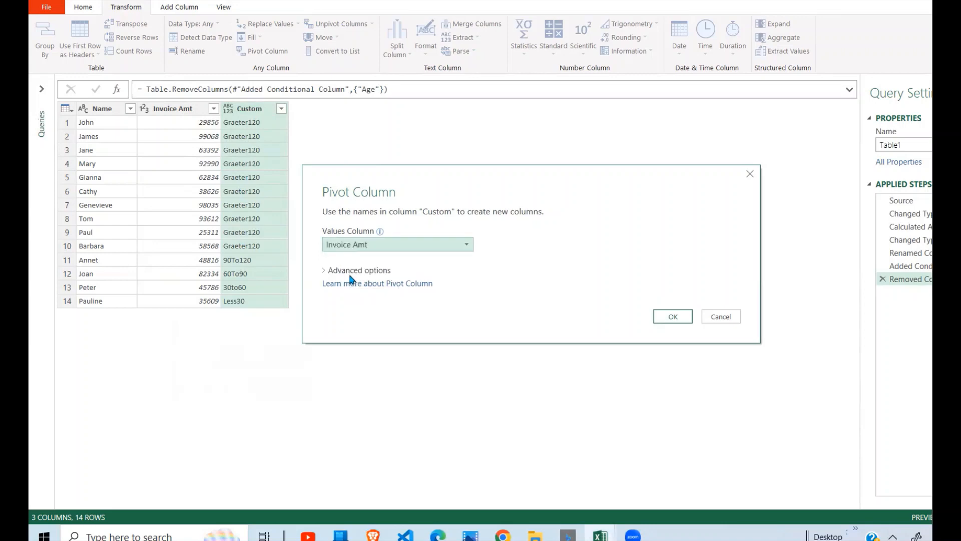
pyautogui.click(679, 316)
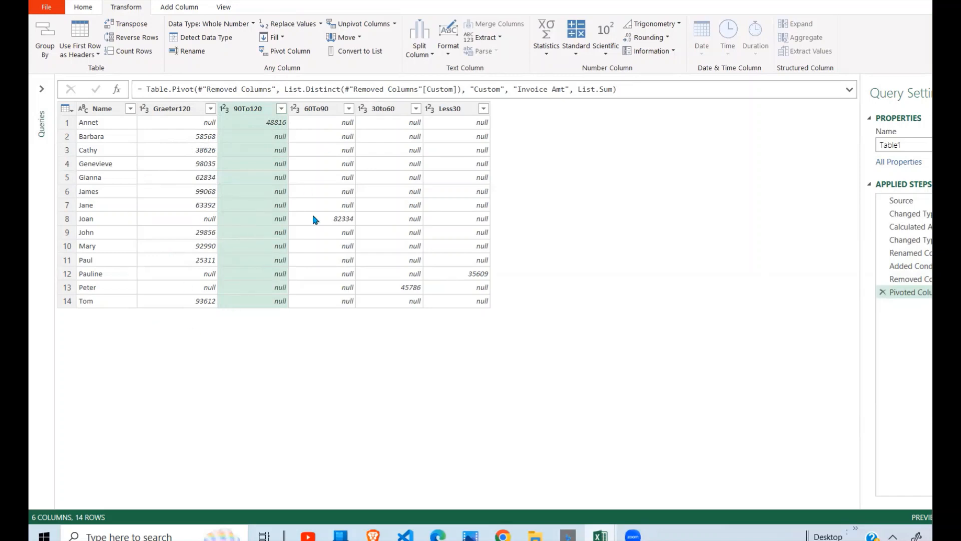
# Reorder the bucket columns as Less30, 30to60, 60To90, 90To120, Graeter120.
pyautogui.click(453, 111)
pyautogui.moveTo(453, 111); pyautogui.dragTo(150, 119)
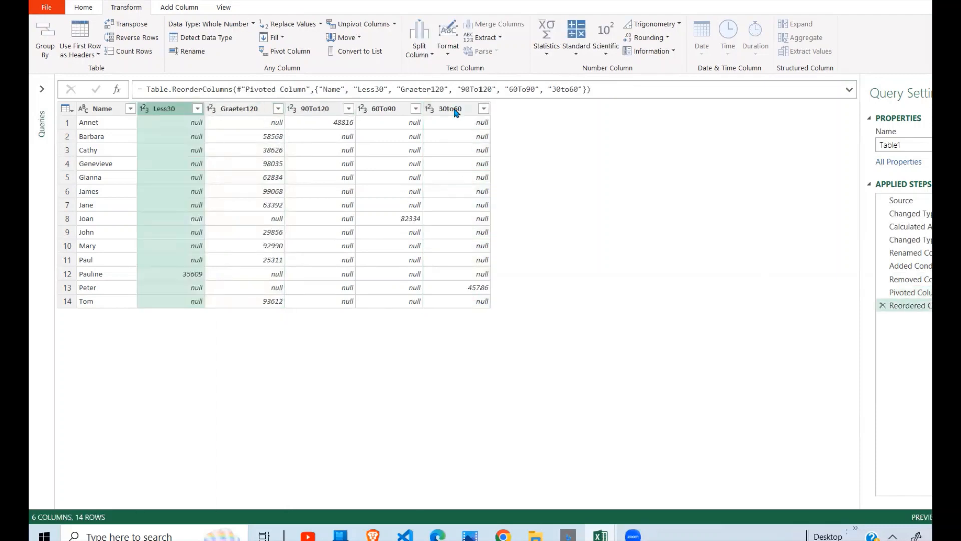
pyautogui.moveTo(455, 109); pyautogui.dragTo(234, 118)
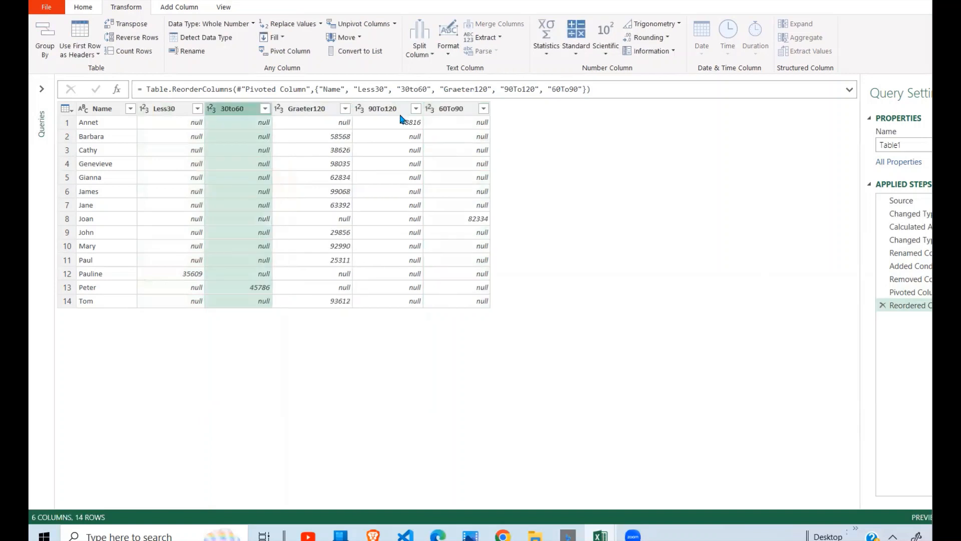
pyautogui.moveTo(452, 114); pyautogui.dragTo(308, 116)
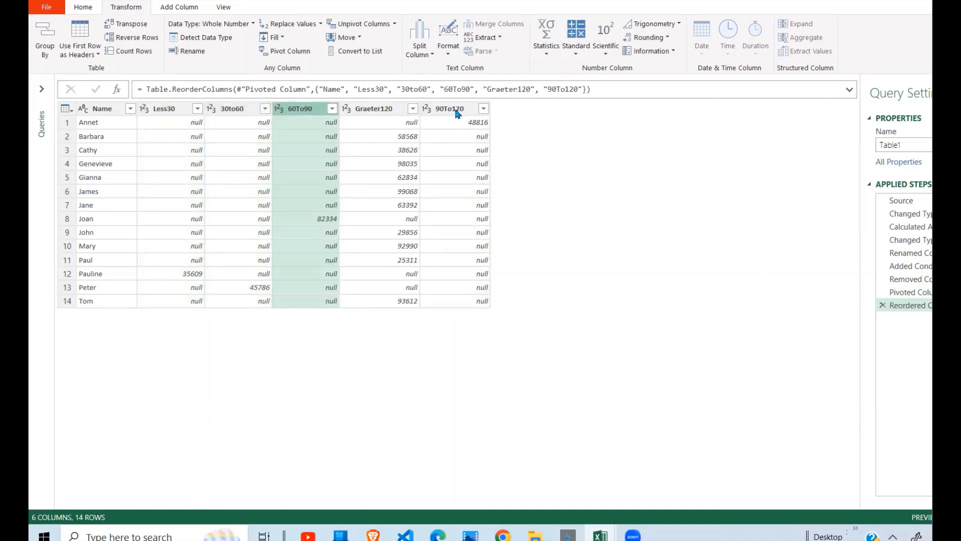
pyautogui.moveTo(458, 111); pyautogui.dragTo(403, 178)
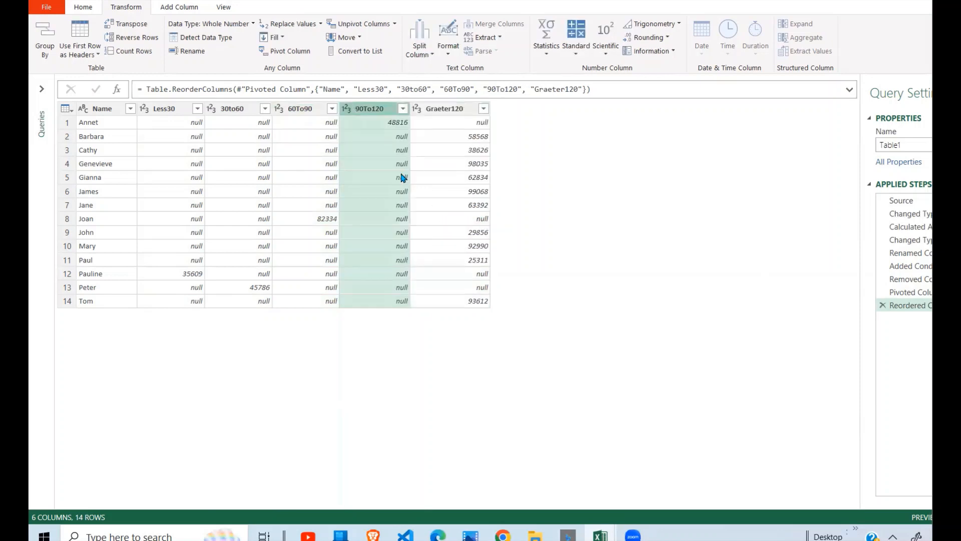
# Rename the Graeter120 column to Greater120.
pyautogui.click(441, 111)
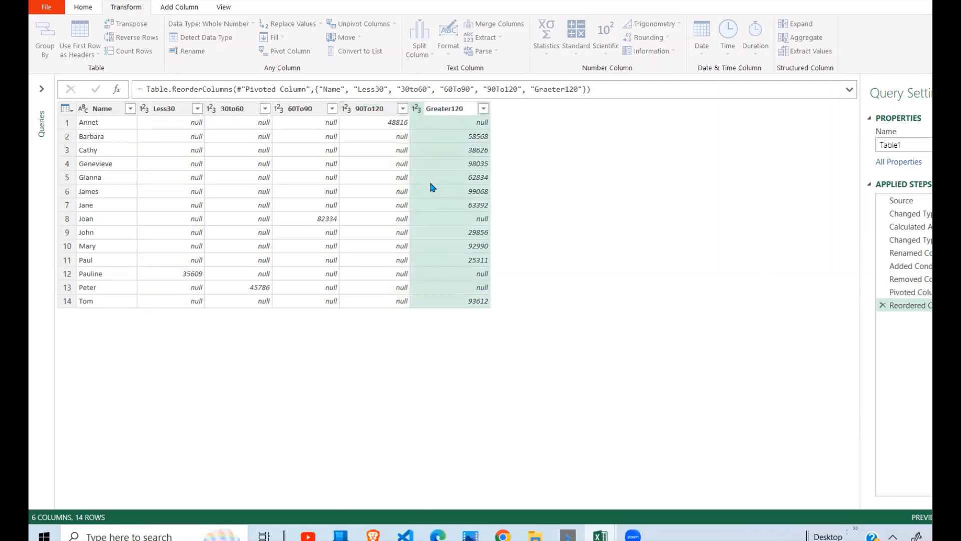
pyautogui.press('Return')
pyautogui.click(346, 232)
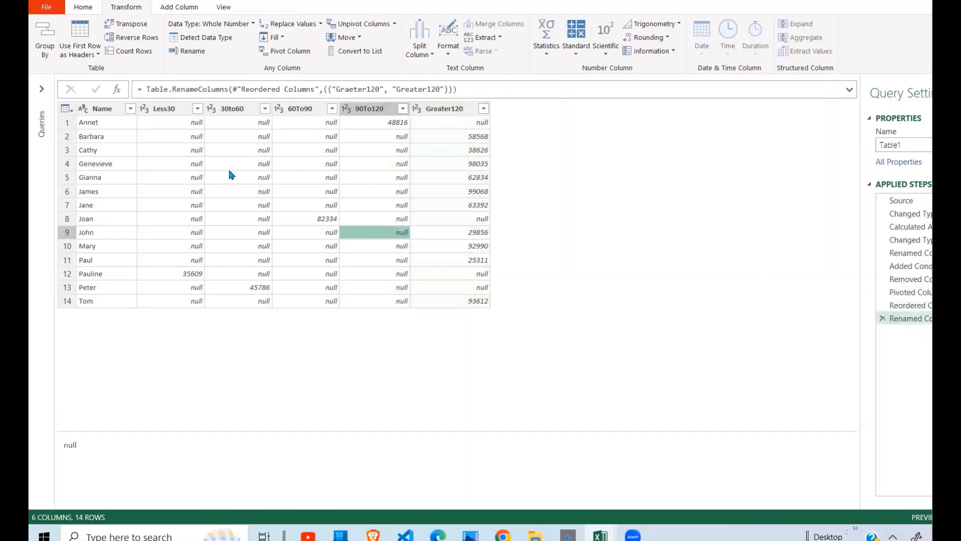
# Replace null values with 0 in the 90To120 column.
pyautogui.click(172, 111)
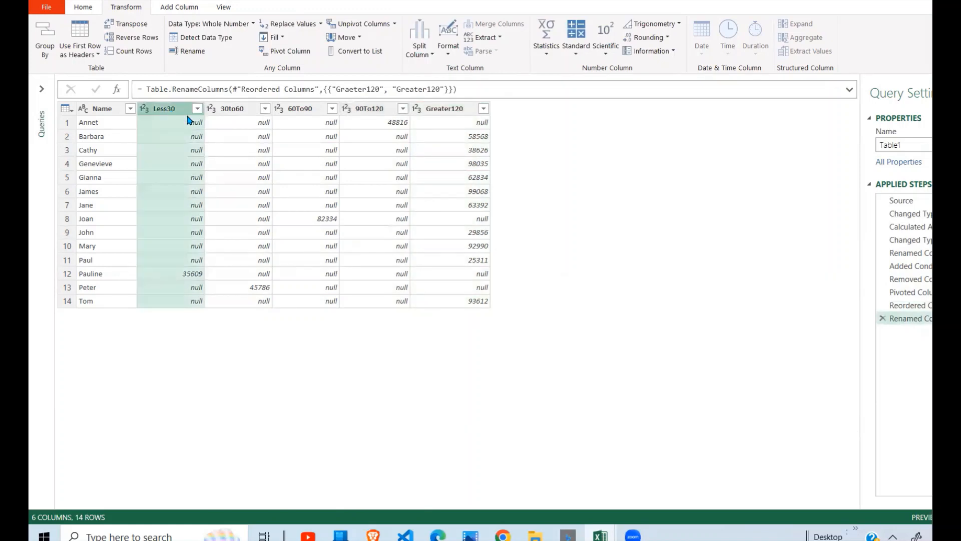
pyautogui.keyDown('shift'); pyautogui.click(450, 114); pyautogui.keyUp('shift')
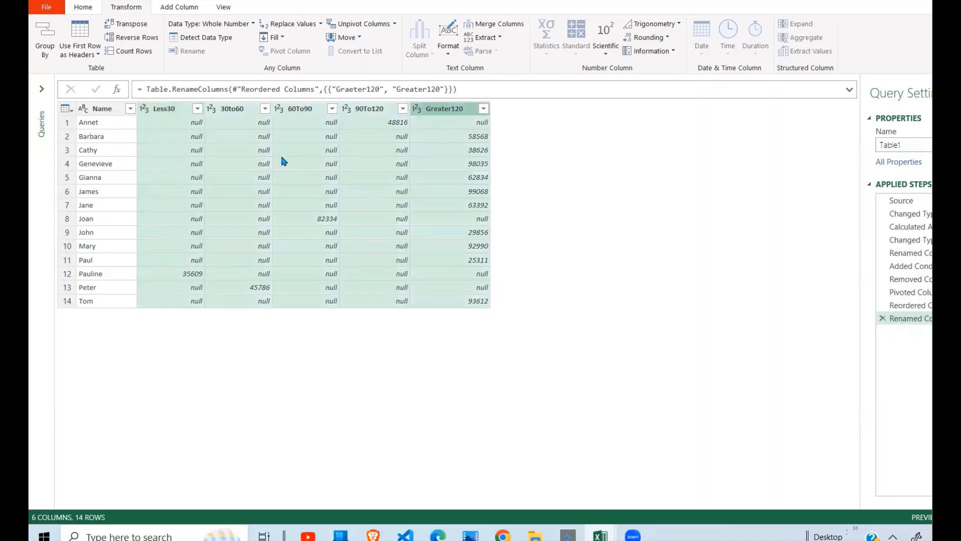
pyautogui.rightClick(358, 161)
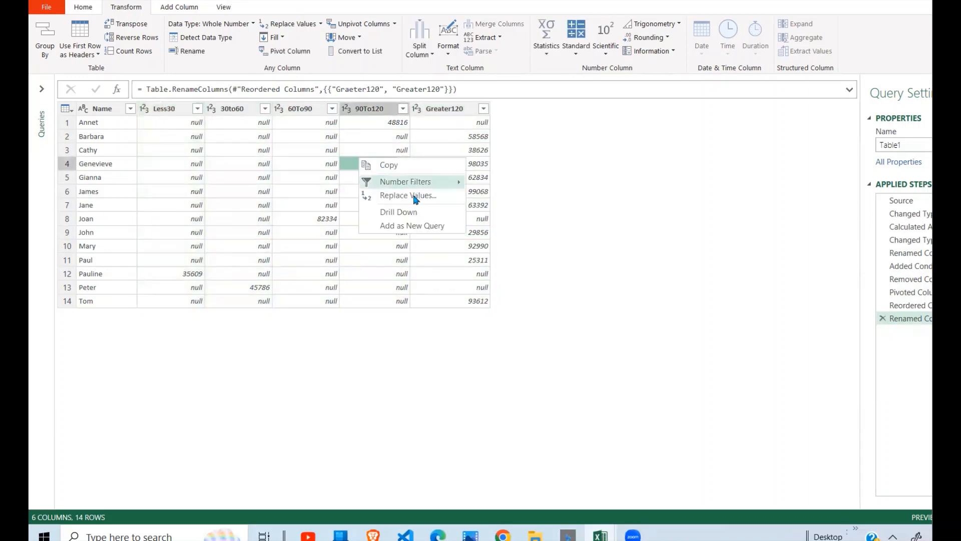
pyautogui.click(401, 196)
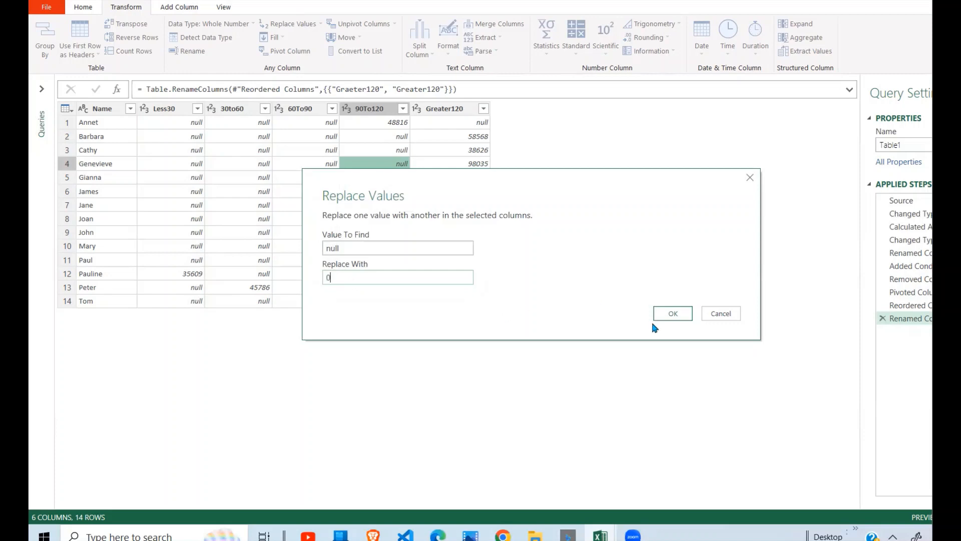
pyautogui.click(671, 315)
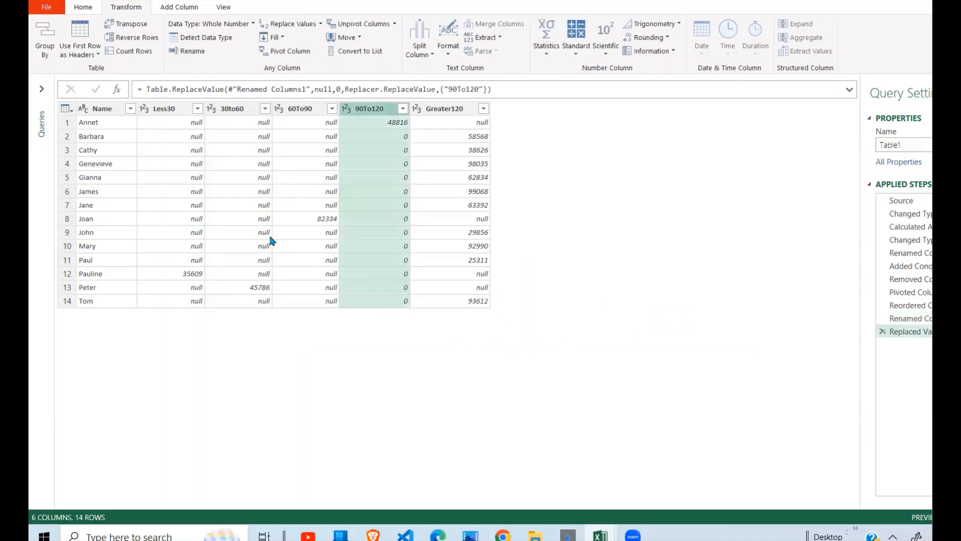
# Replace null values with 0 across the Less30, 30to60, 60To90, 90To120 and Greater120 columns.
pyautogui.click(177, 108)
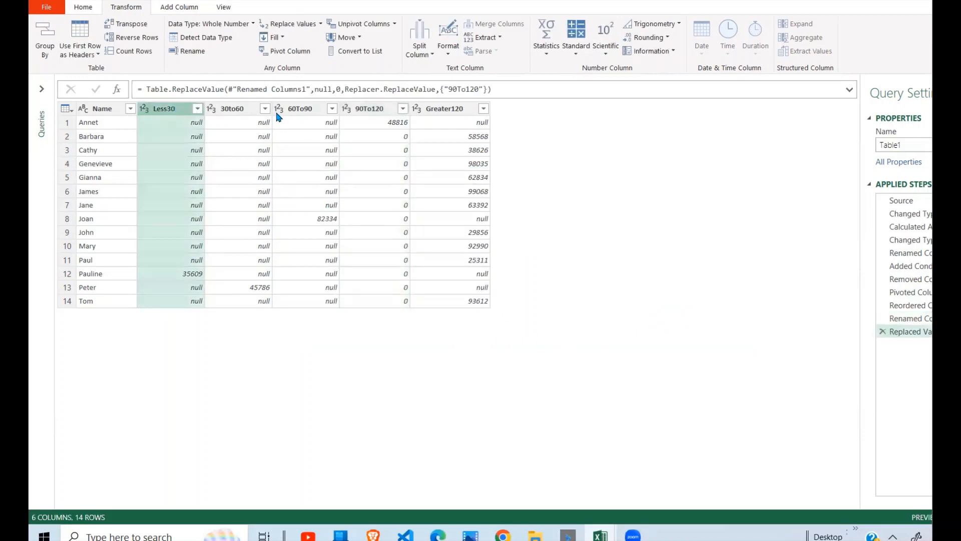
pyautogui.keyDown('shift'); pyautogui.click(248, 113); pyautogui.keyUp('shift')
pyautogui.keyDown('shift'); pyautogui.click(295, 116); pyautogui.keyUp('shift')
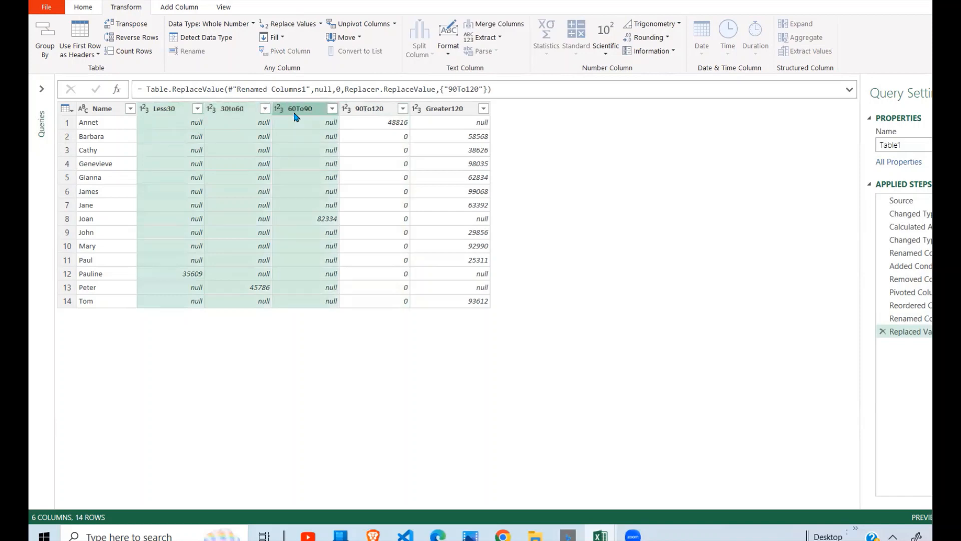
pyautogui.keyDown('shift'); pyautogui.click(471, 114); pyautogui.keyUp('shift')
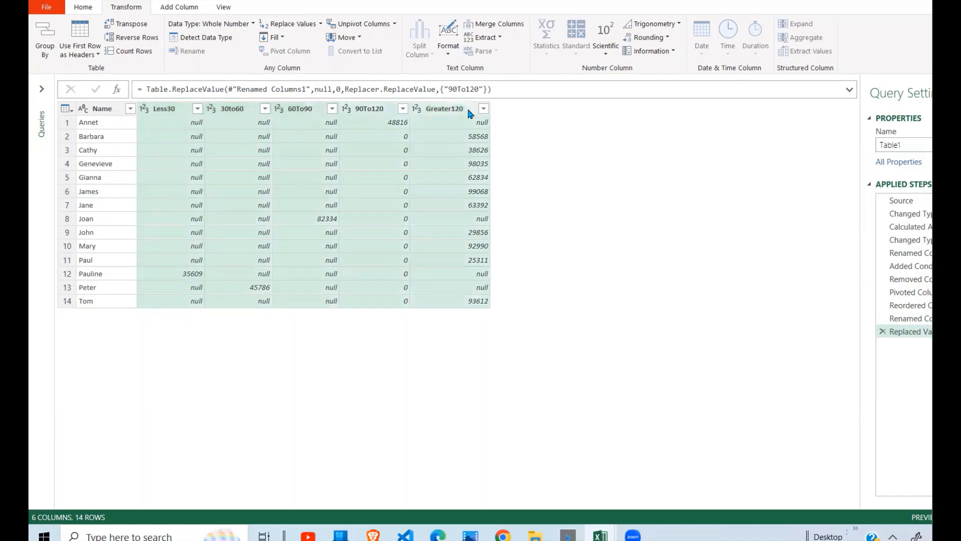
pyautogui.rightClick(469, 111)
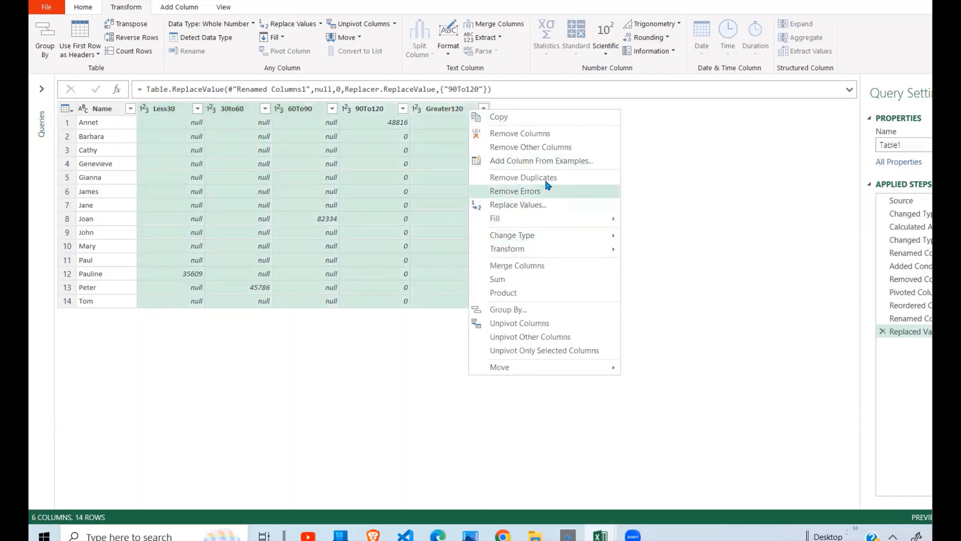
pyautogui.click(534, 208)
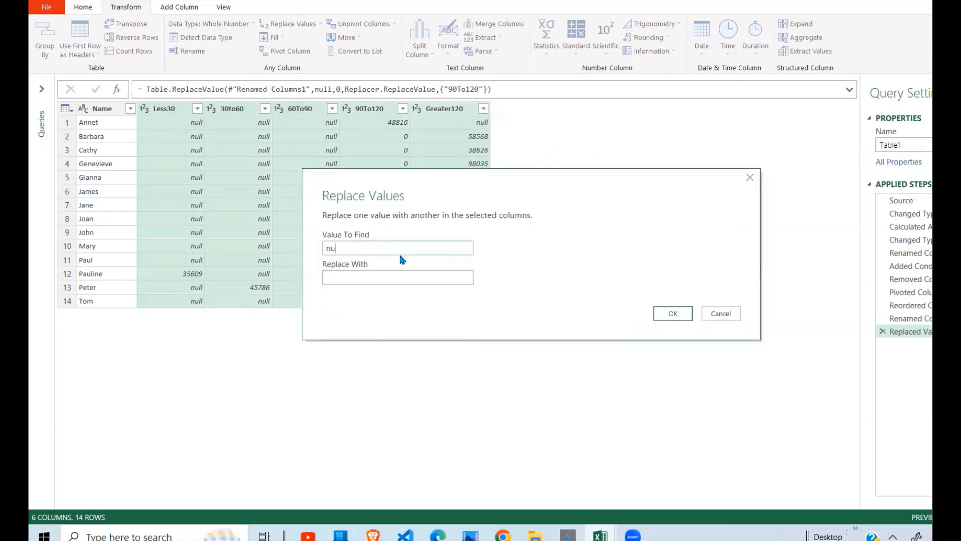
pyautogui.click(365, 276)
pyautogui.write('0')
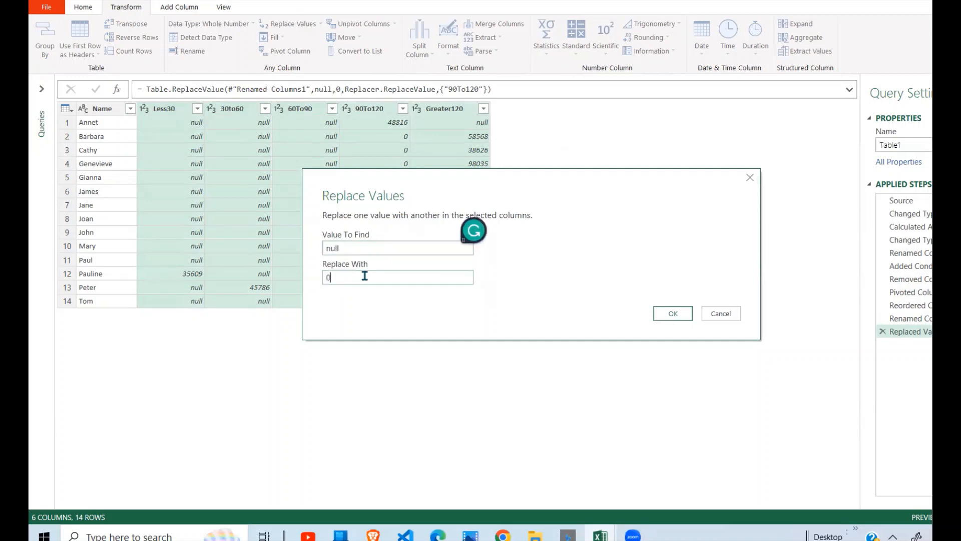
pyautogui.click(681, 319)
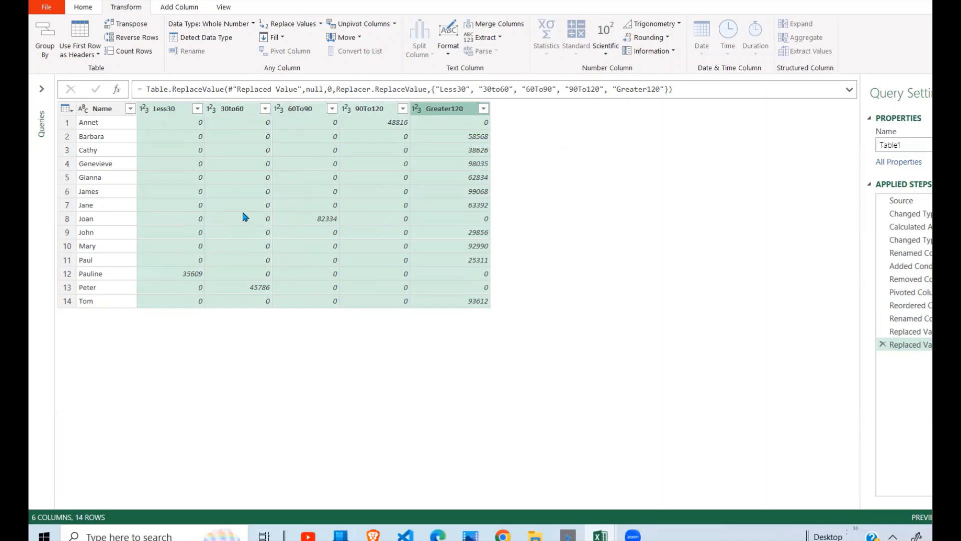
# Close the editor and load the query results into the workbook.
pyautogui.click(115, 189)
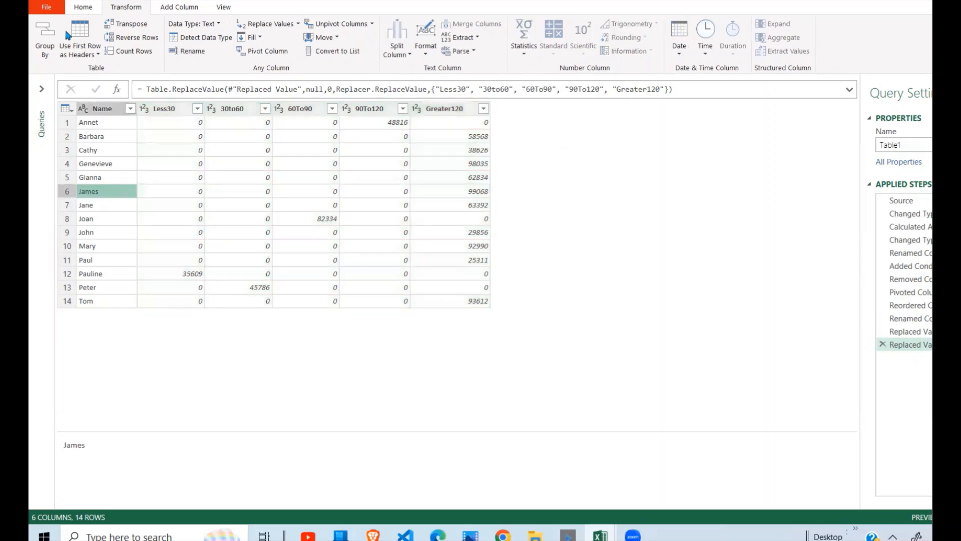
pyautogui.click(48, 7)
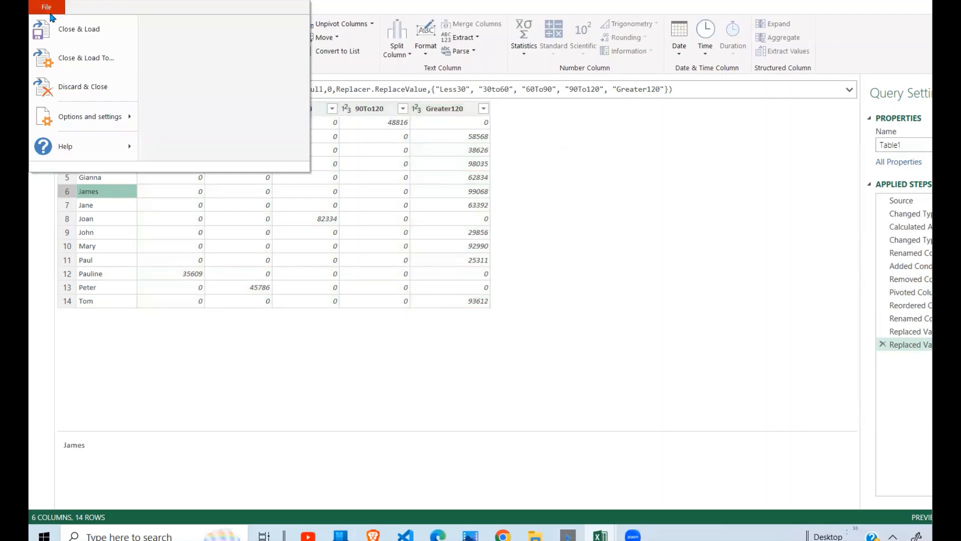
pyautogui.click(76, 29)
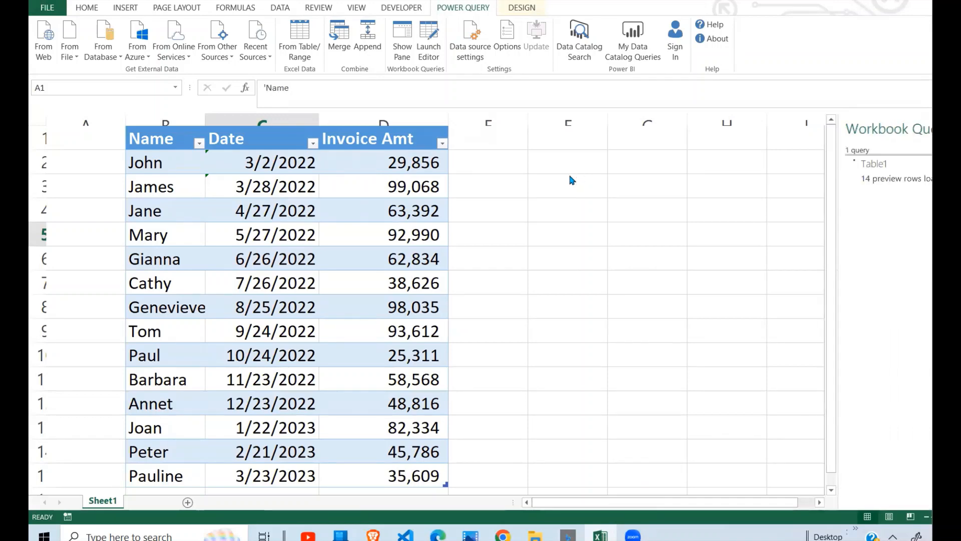
# Turn on the total row for the loaded table on Sheet2.
pyautogui.click(285, 296)
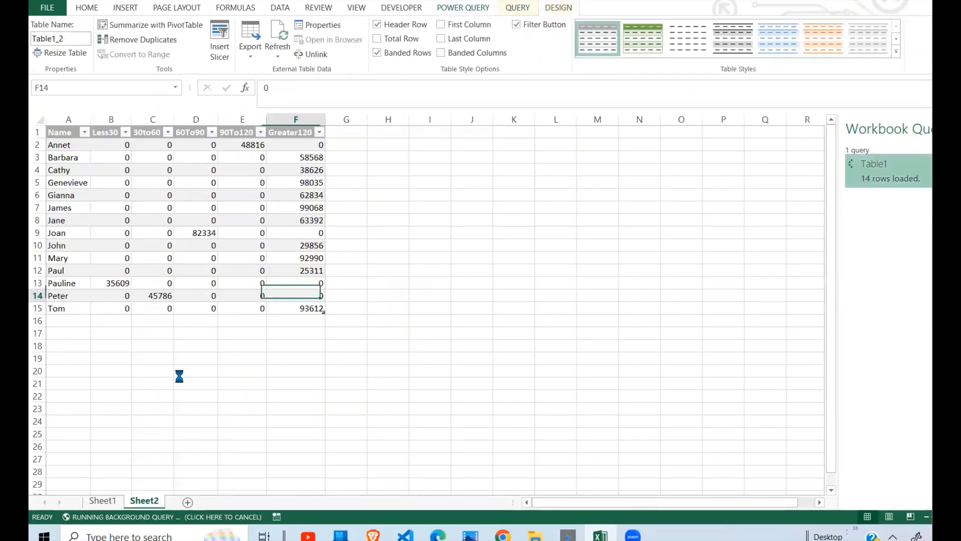
pyautogui.click(179, 376)
pyautogui.click(161, 320)
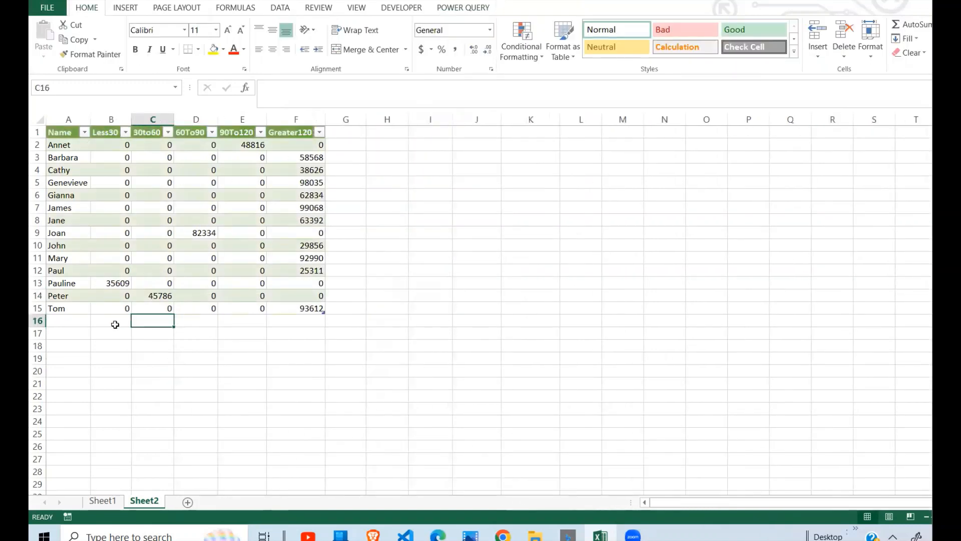
pyautogui.moveTo(115, 325); pyautogui.dragTo(298, 145)
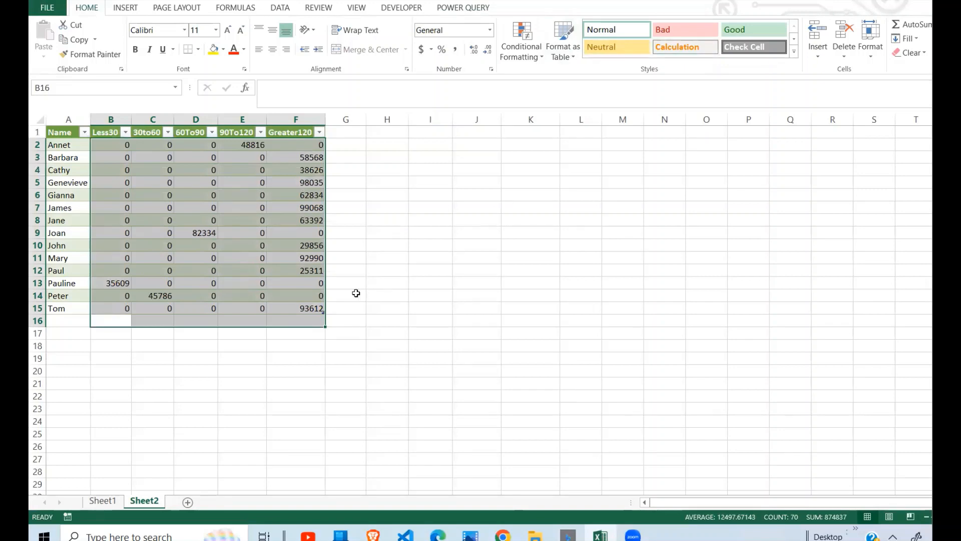
pyautogui.click(354, 294)
pyautogui.click(302, 308)
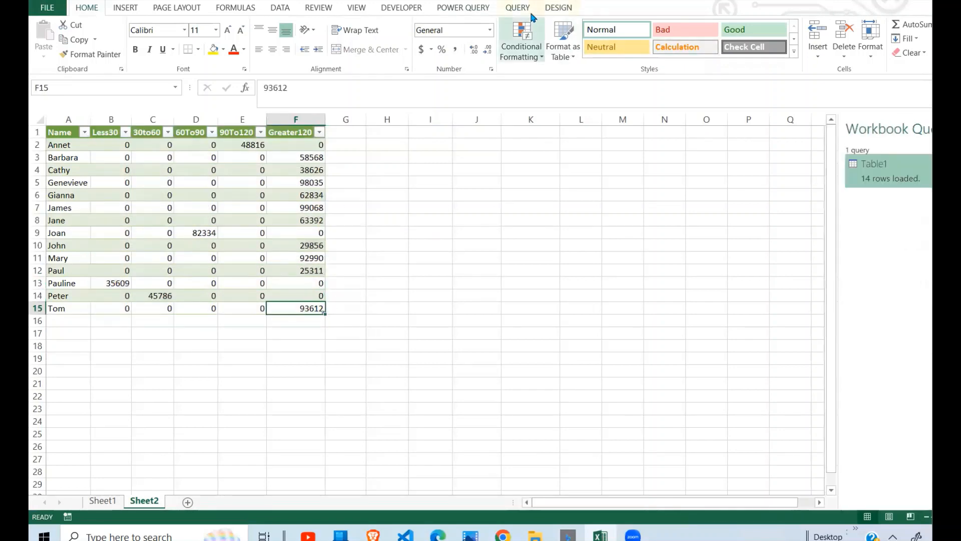
pyautogui.click(565, 11)
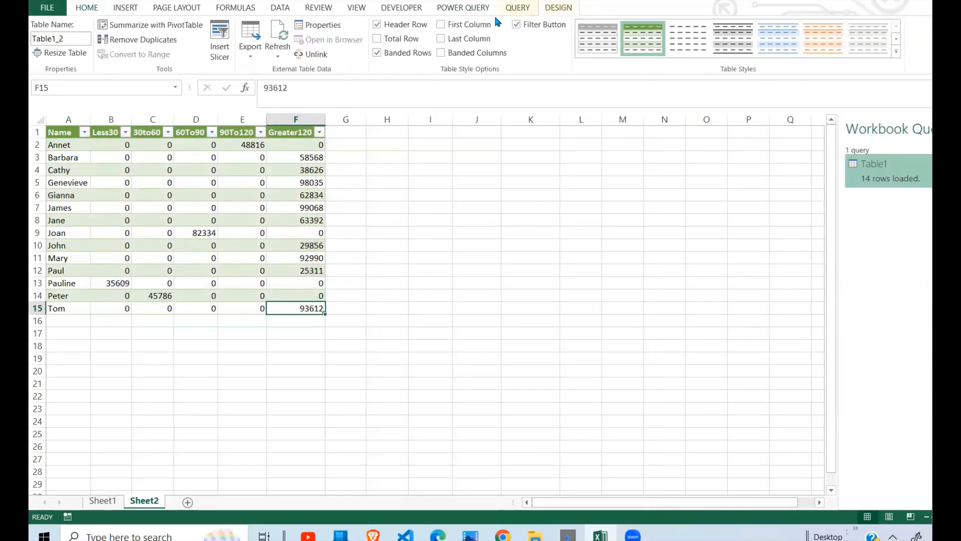
pyautogui.click(400, 38)
# Fill the total row with sums for the Less30 through 90To120 columns.
pyautogui.click(301, 319)
pyautogui.moveTo(115, 320); pyautogui.dragTo(244, 319)
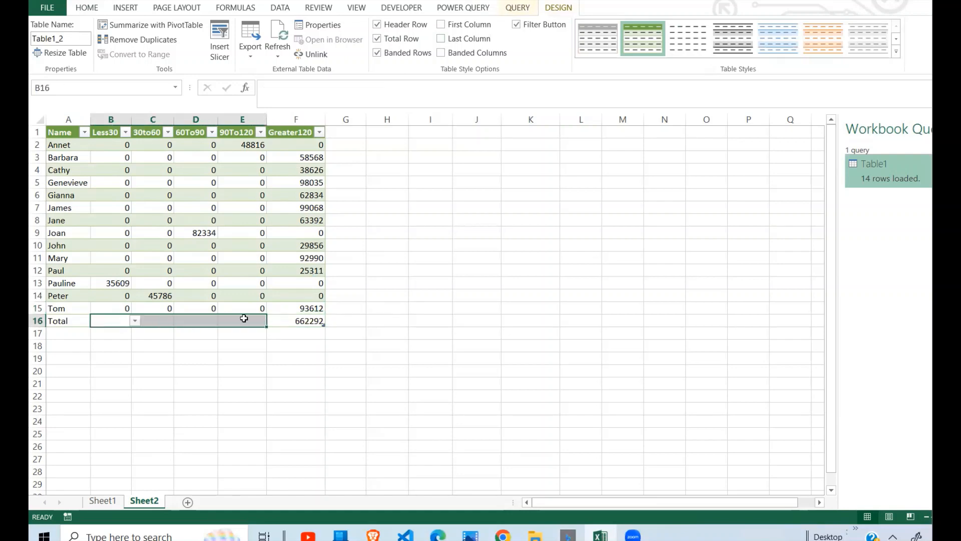
pyautogui.hotkey('alt', '=')
pyautogui.hotkey('ctrl', 'Return')
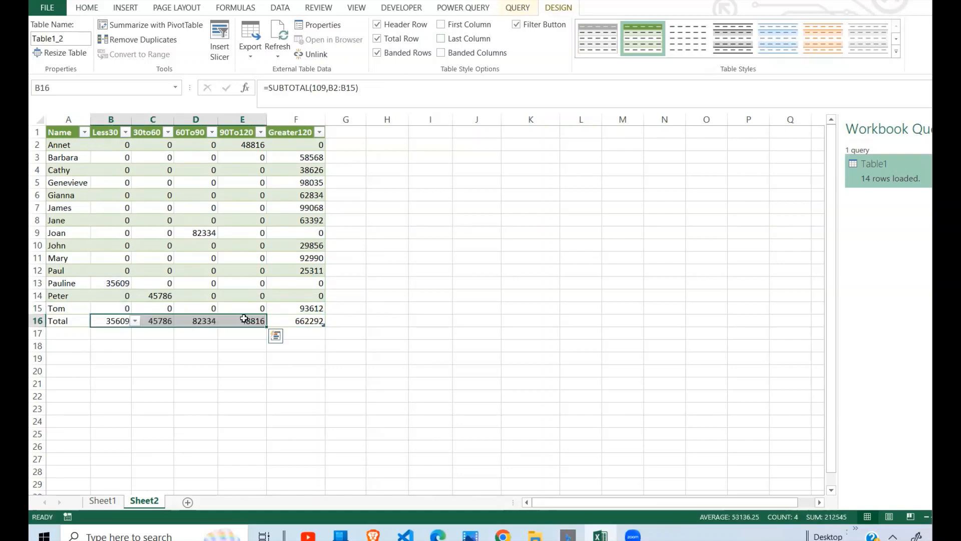
# Widen the Name, Less30 and 30to60 columns so headers and values fit.
pyautogui.click(213, 348)
pyautogui.click(153, 208)
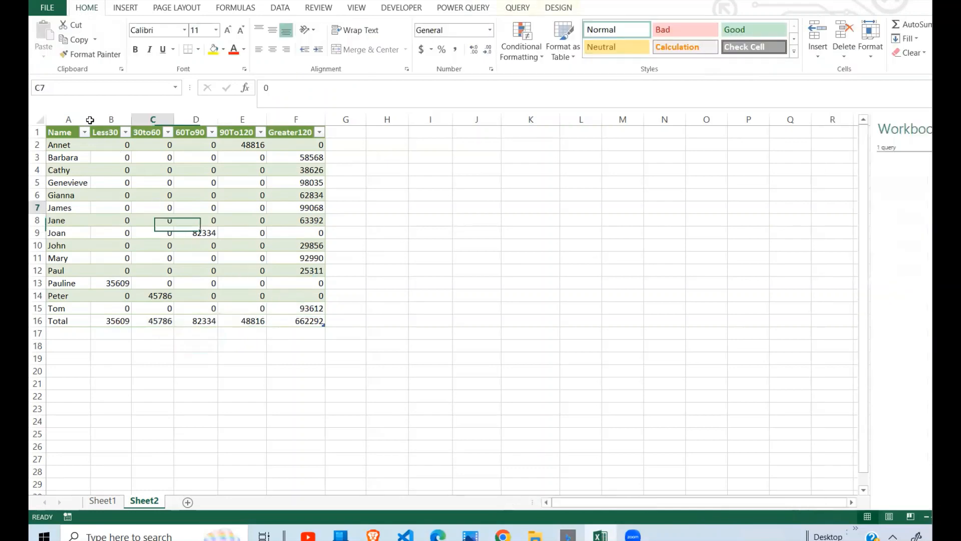
pyautogui.moveTo(96, 118); pyautogui.dragTo(134, 116)
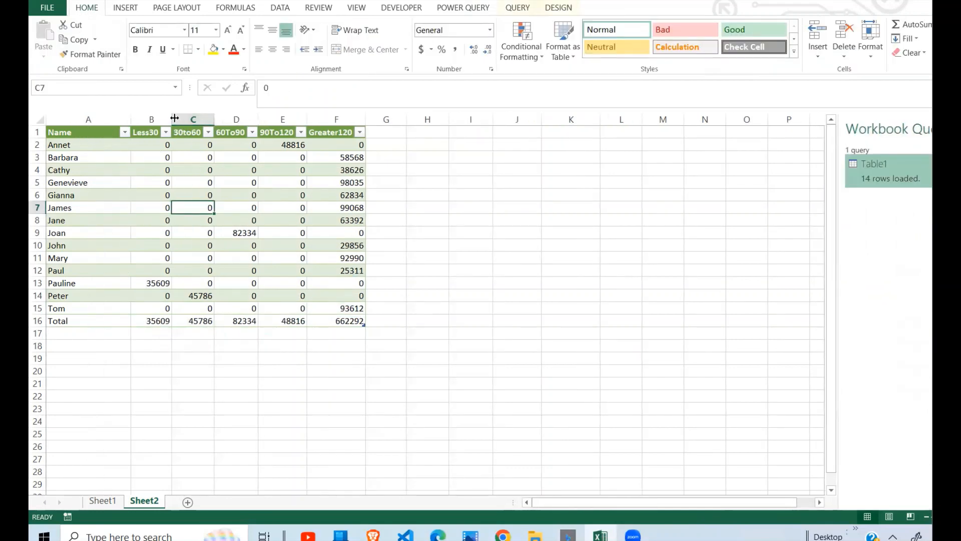
pyautogui.moveTo(220, 114); pyautogui.dragTo(214, 114)
pyautogui.click(225, 185)
pyautogui.click(299, 218)
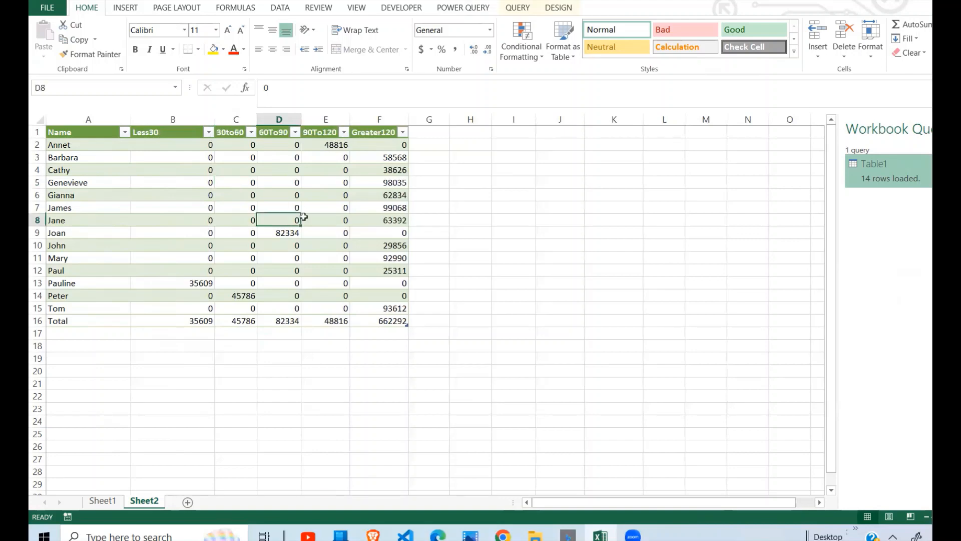
pyautogui.click(314, 254)
pyautogui.click(168, 259)
pyautogui.moveTo(257, 113); pyautogui.dragTo(281, 114)
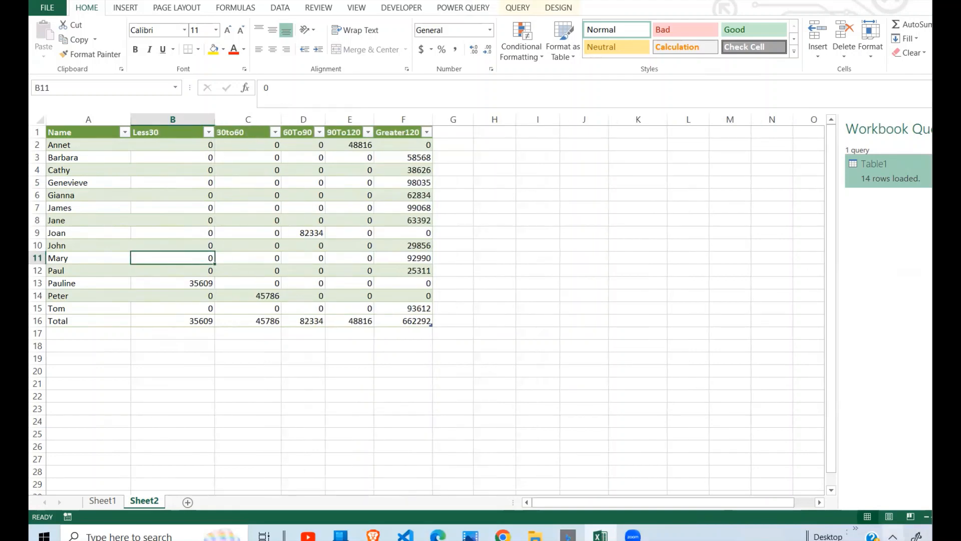
# Apply comma number format with one decimal place to the bucket values from row 3 through the total row.
pyautogui.click(326, 320)
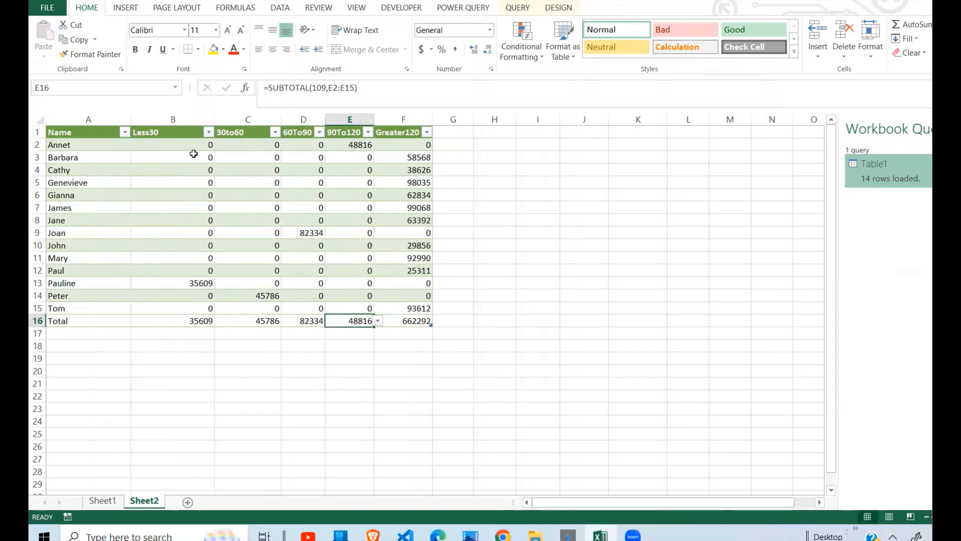
pyautogui.moveTo(195, 156); pyautogui.dragTo(397, 320)
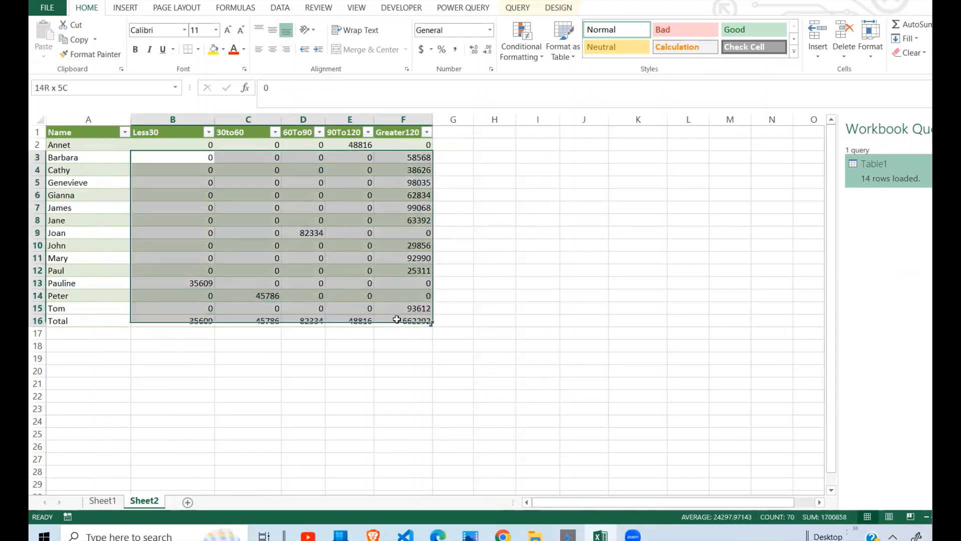
pyautogui.click(455, 49)
pyautogui.click(486, 53)
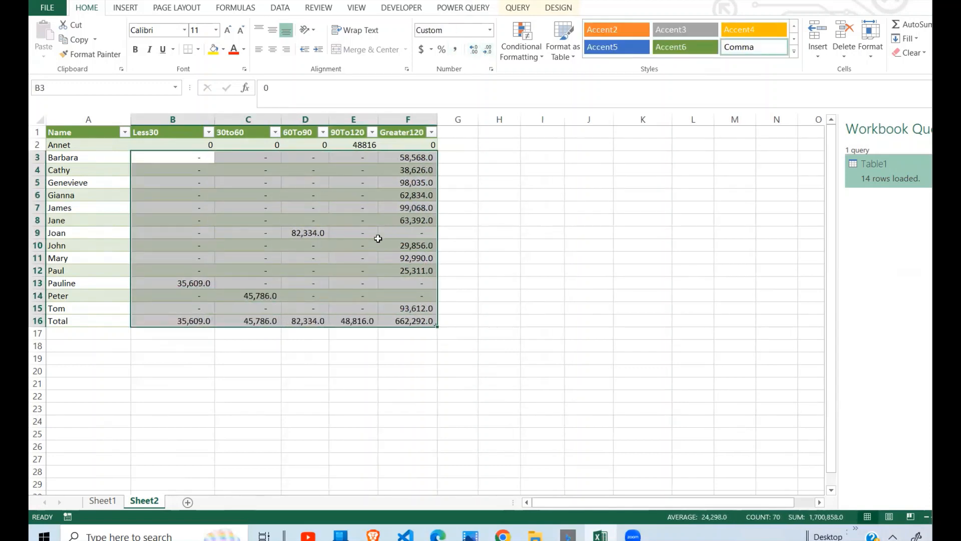
pyautogui.click(373, 244)
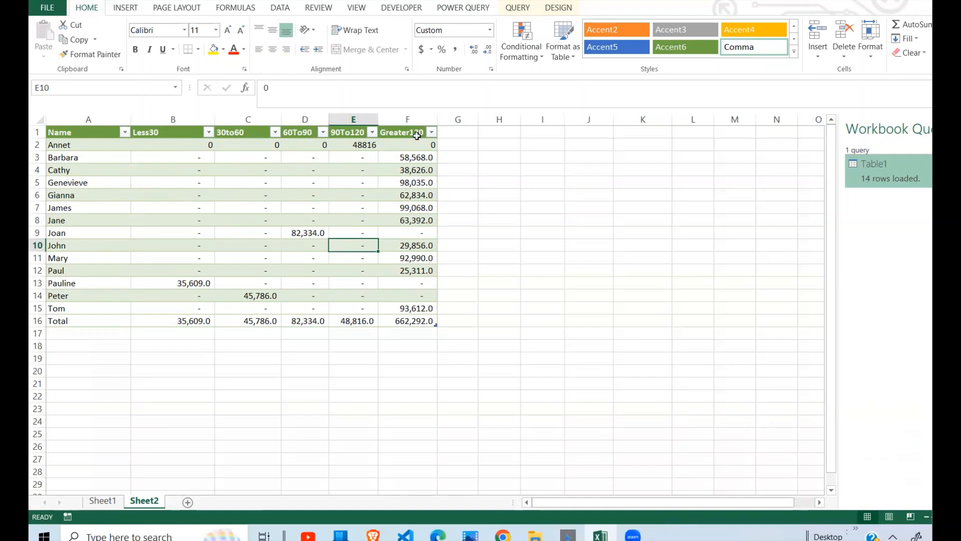
pyautogui.moveTo(412, 150); pyautogui.dragTo(421, 321)
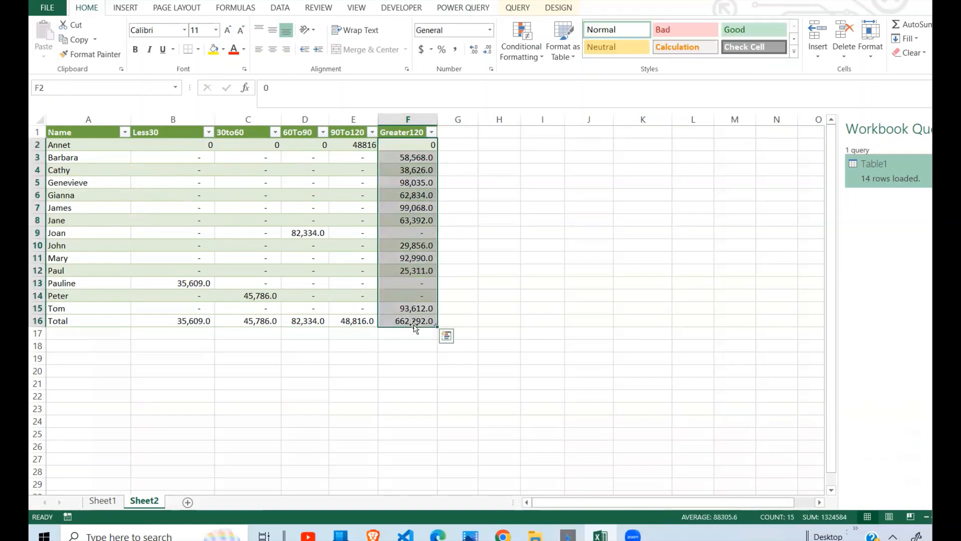
pyautogui.click(366, 146)
pyautogui.moveTo(367, 146); pyautogui.dragTo(363, 300)
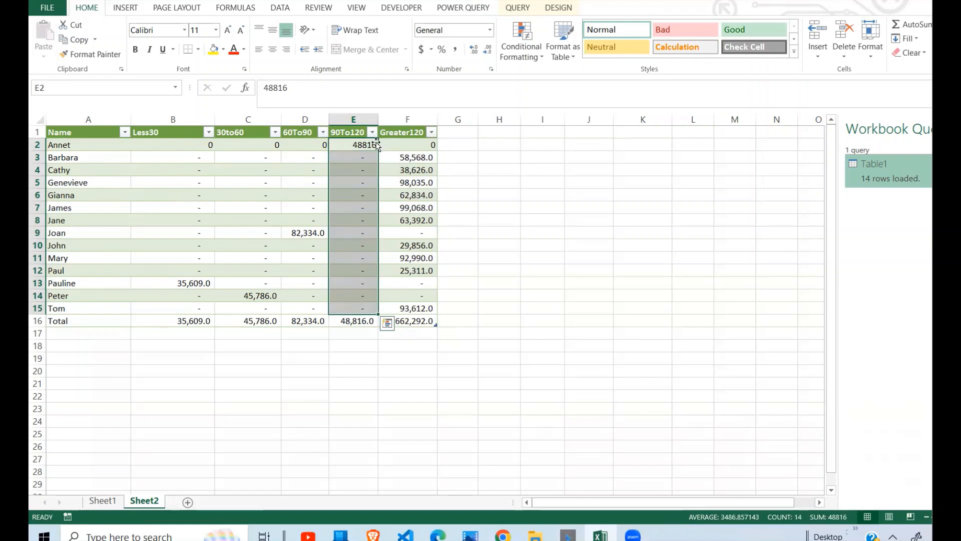
pyautogui.moveTo(228, 137); pyautogui.dragTo(254, 326)
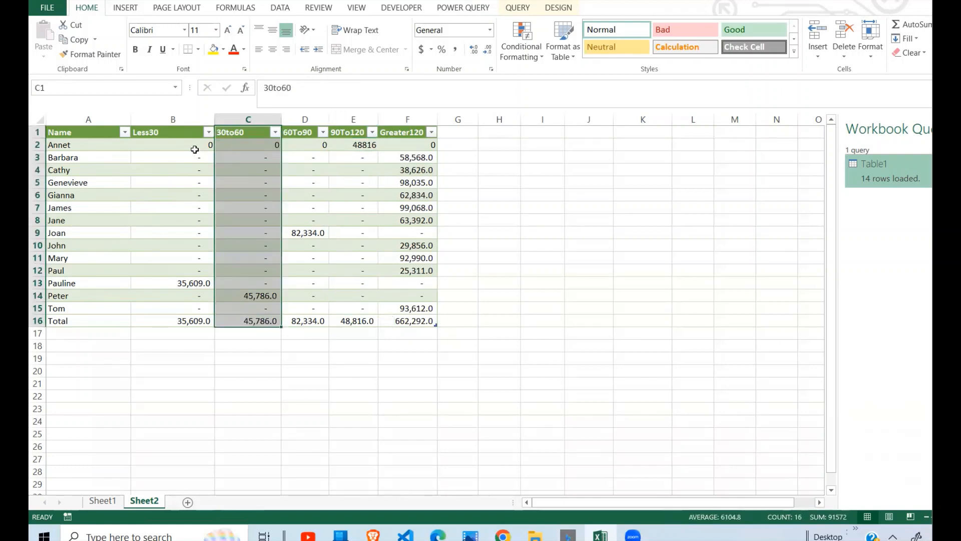